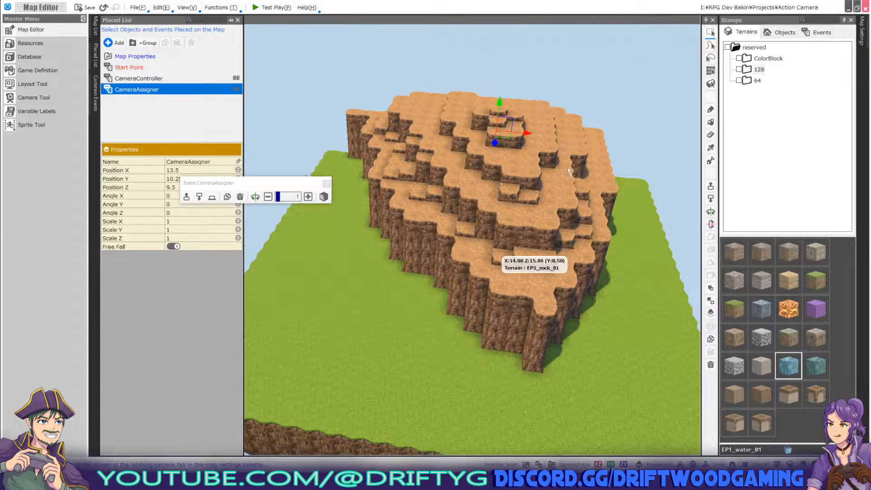
Test-play the map, running and jumping the wizard around the cliff.
left_click(271, 7)
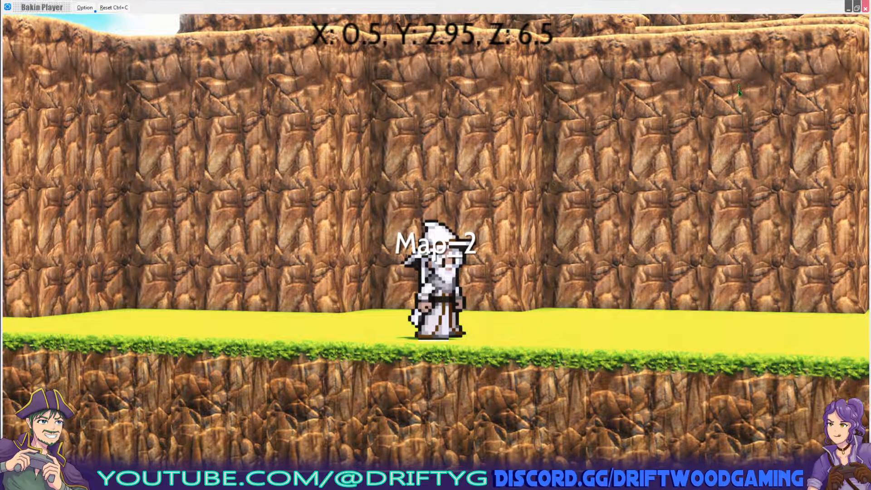
key("a")
key("space")
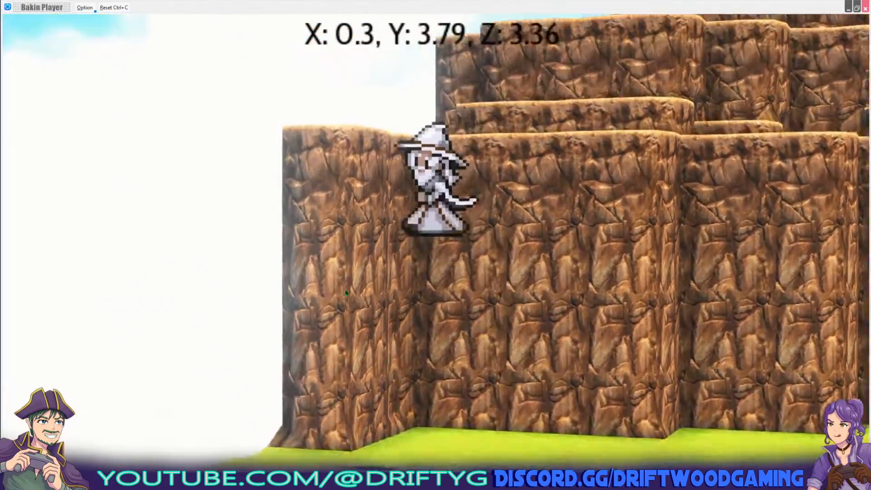
key("d")
key("s")
key("space")
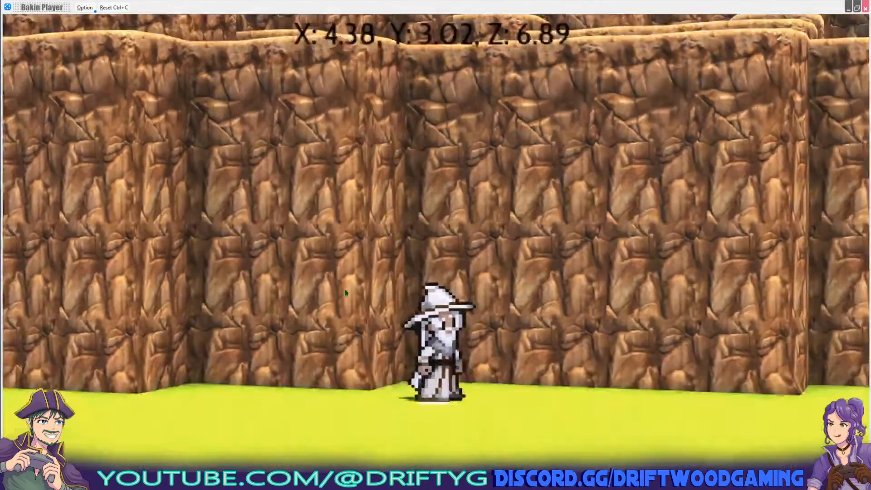
key("w")
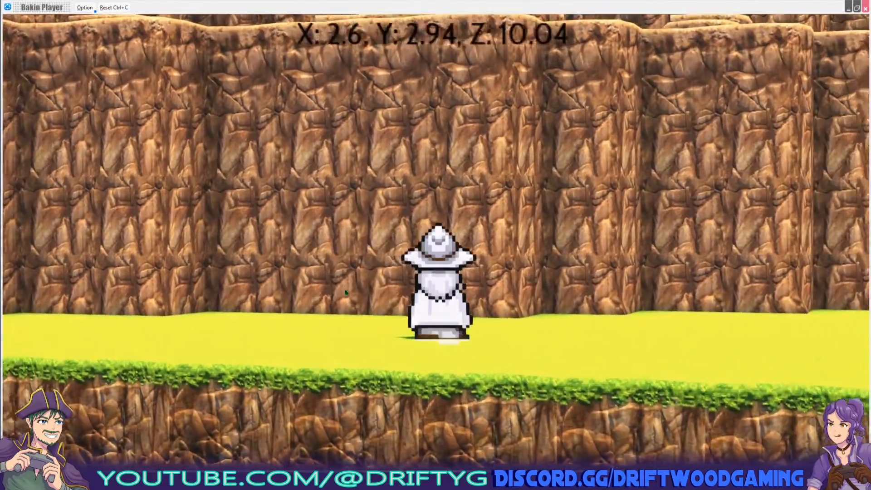
key("d")
key("space")
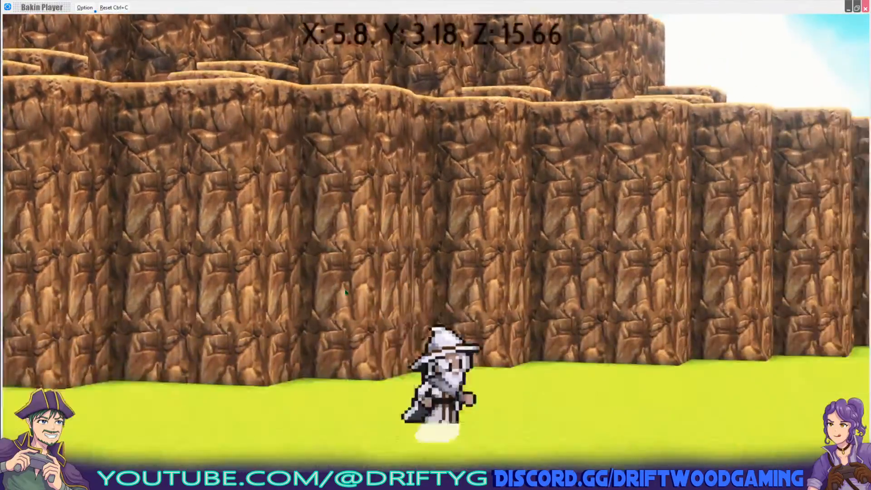
key("w")
key("d")
key("w")
key("a")
key("s")
key("d")
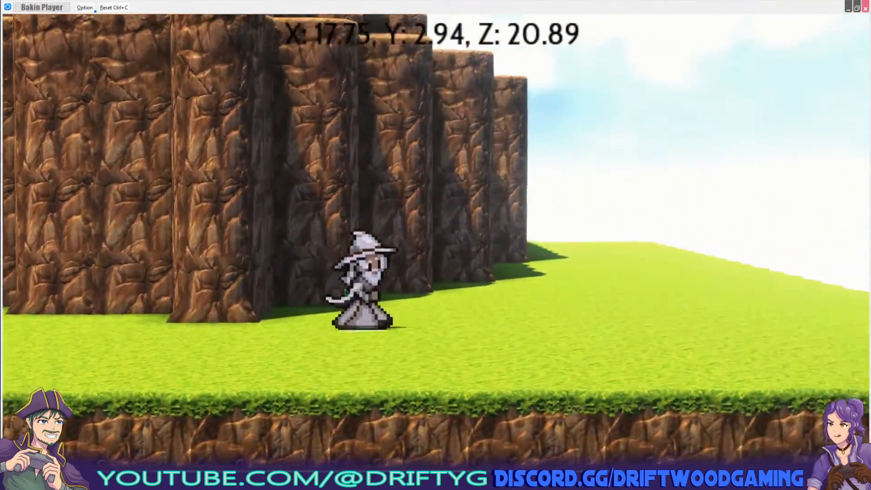
key("w")
key("s")
key("d")
key("w")
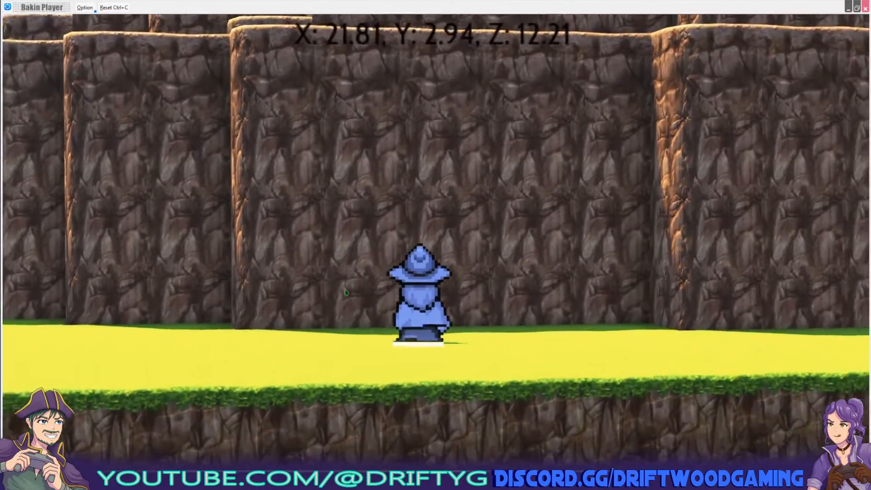
key("d")
key("d")
key("space")
key("w")
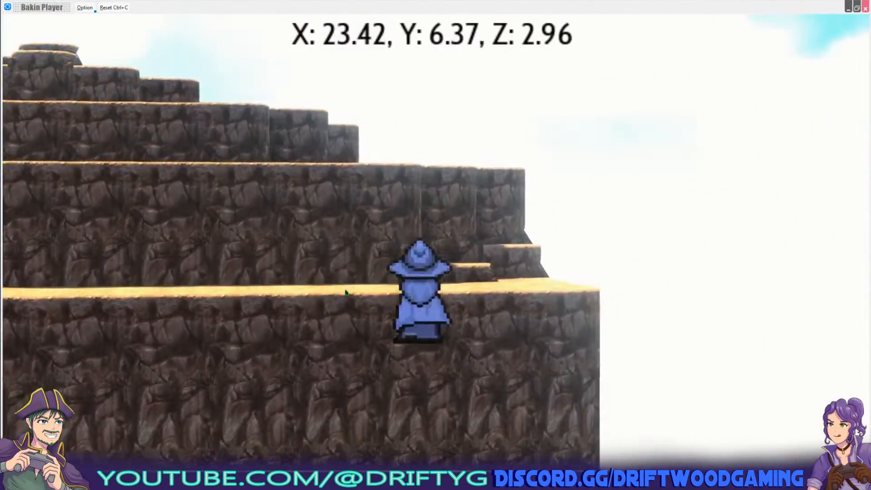
Run the wizard left along the mountain, jumping back onto the cliff ledge.
key("a")
key("space")
key("space")
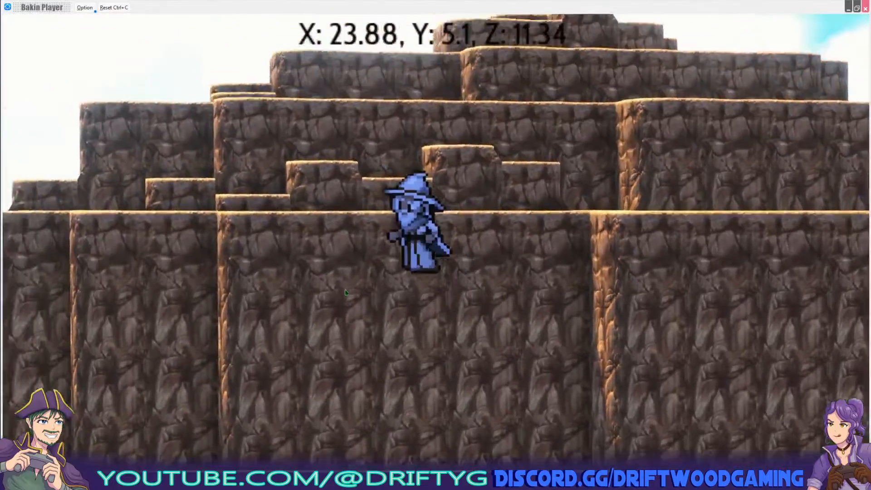
key("space")
key("w")
key("a")
key("space")
key("space")
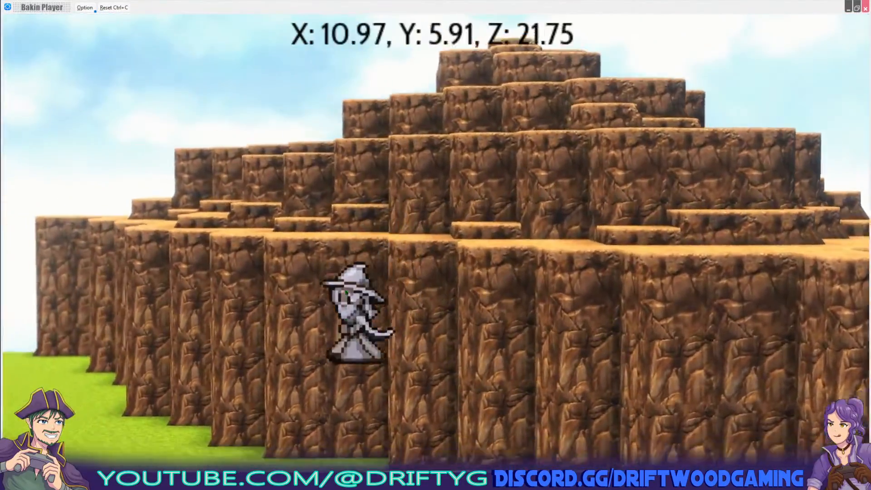
key("space")
key("space")
key("space")
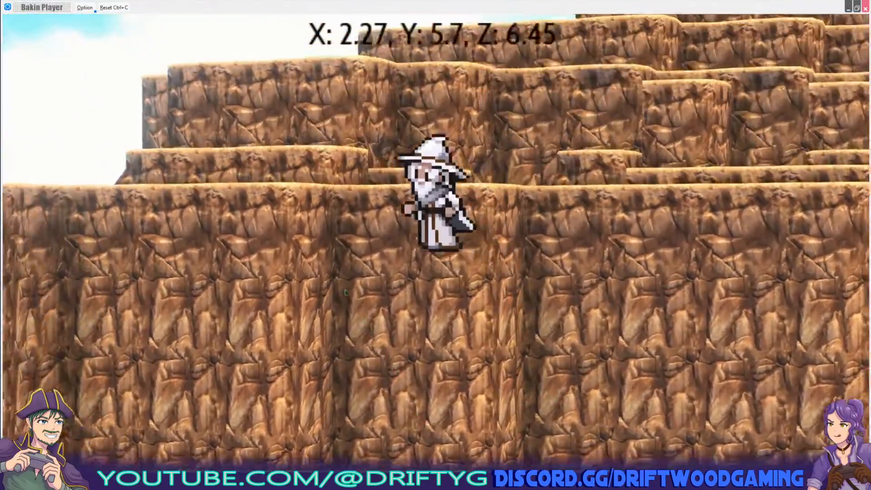
key("space")
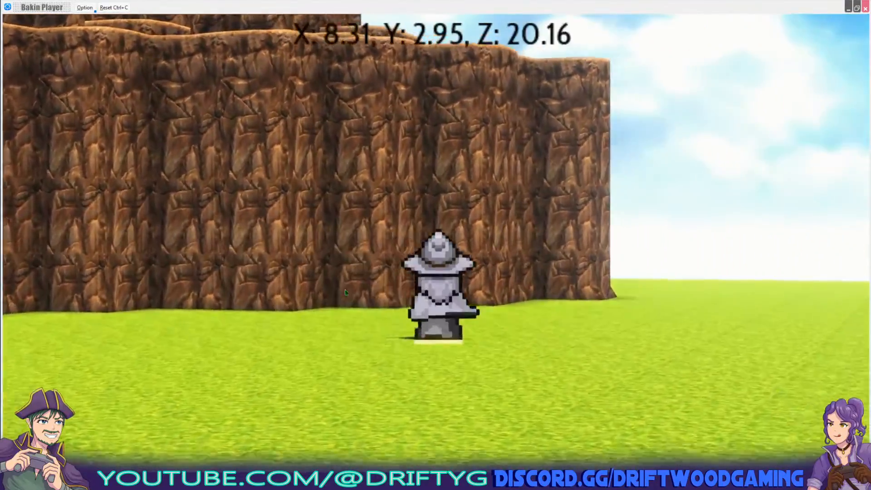
key("space")
key("space")
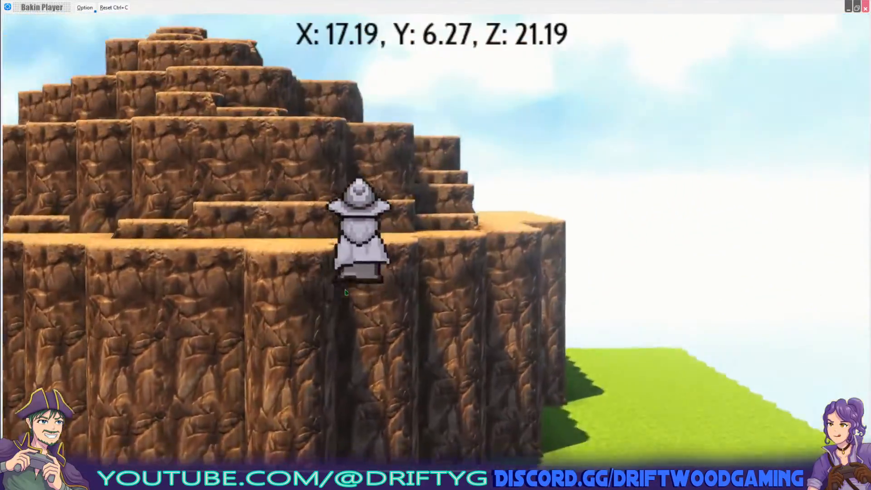
key("space")
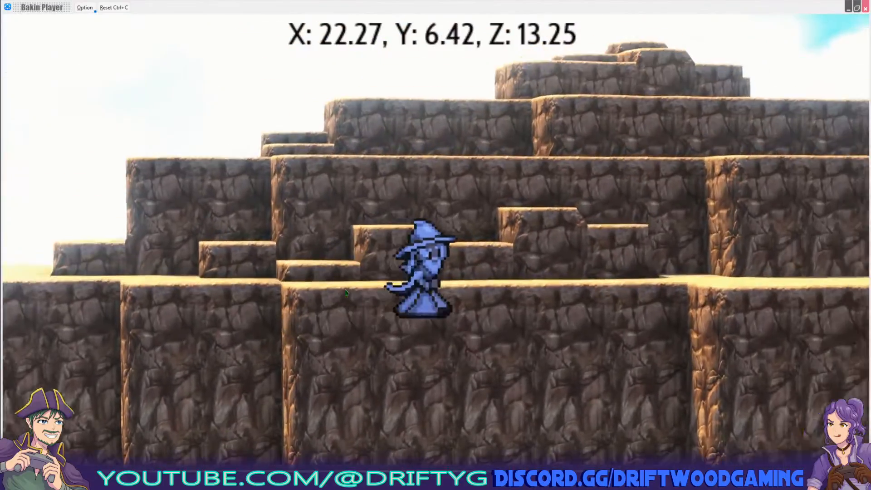
key("Down")
key("Left")
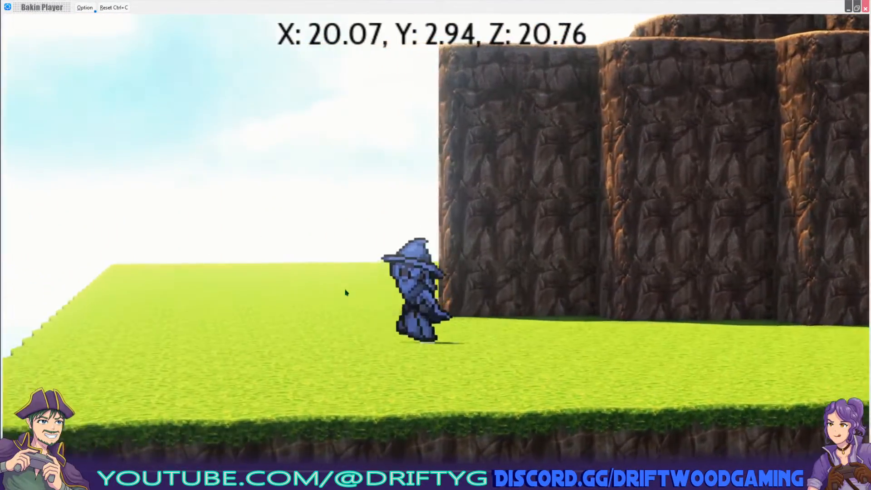
key("space")
key("Left")
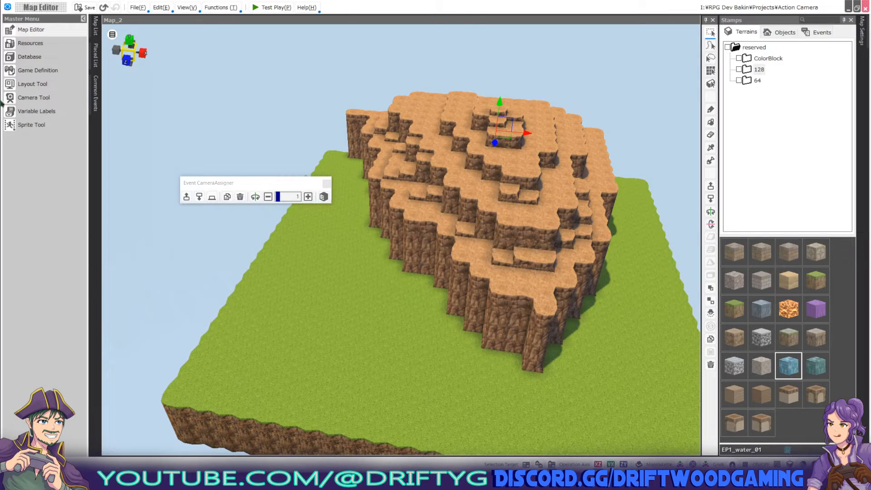
Load the Map2_Left camera from the Map_2 group in the Camera Tool.
left_click(33, 98)
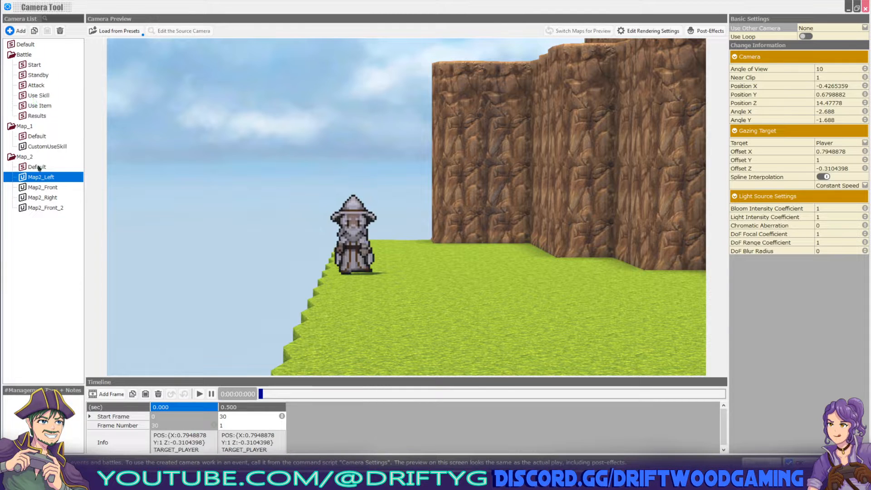
left_click(25, 157)
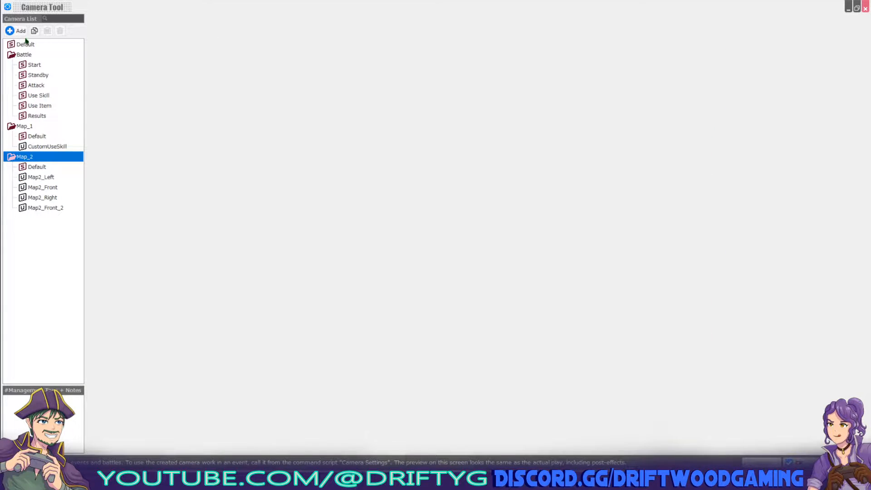
left_click(42, 178)
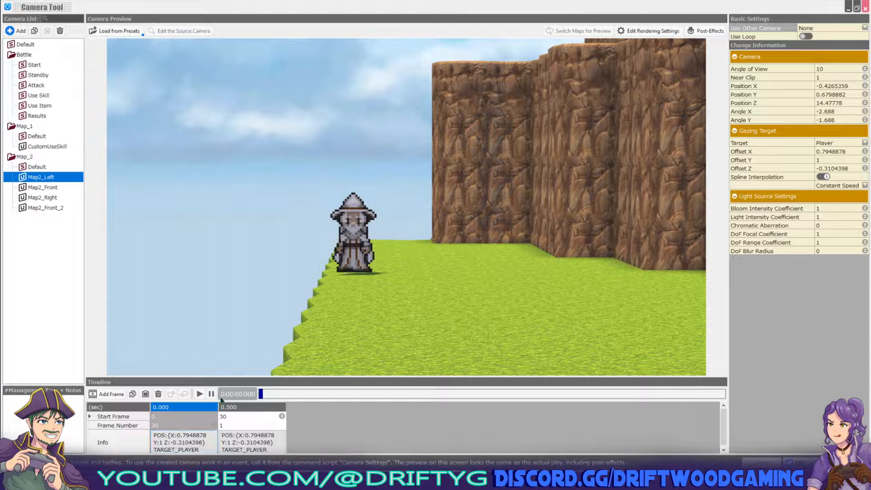
left_click(183, 448)
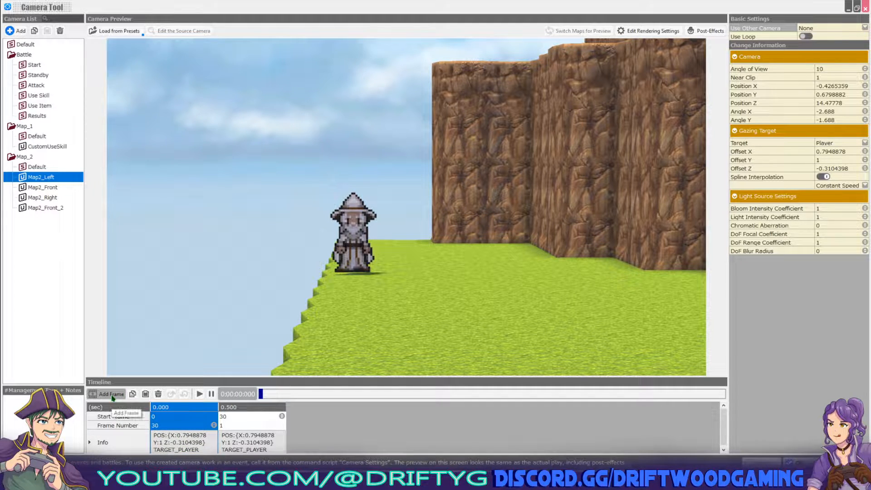
left_click(249, 438)
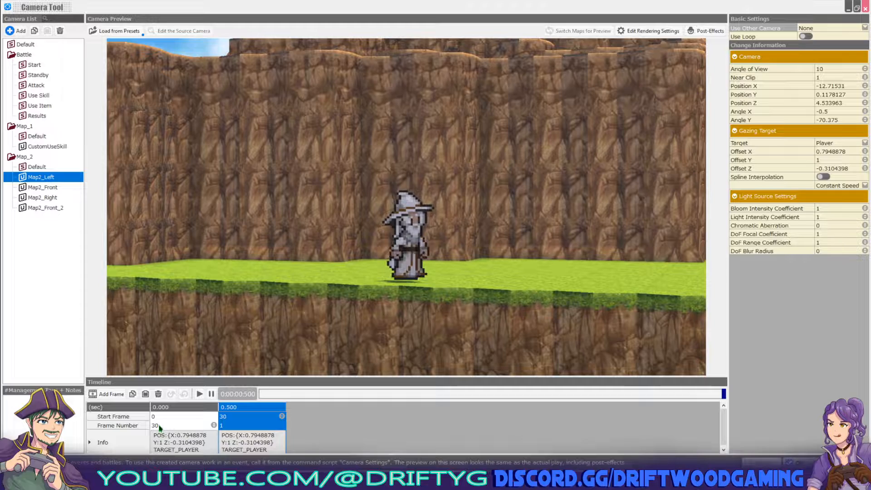
left_click(201, 394)
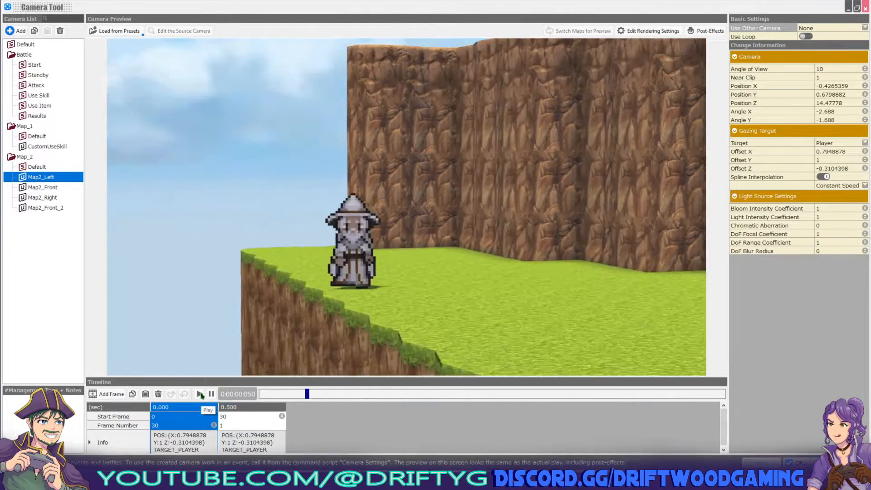
left_click(200, 394)
left_click(201, 394)
left_click(200, 395)
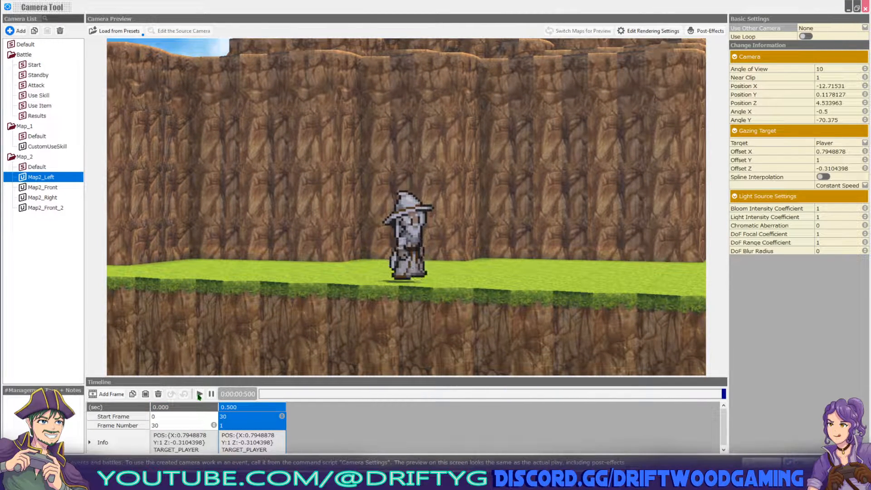
left_click(200, 395)
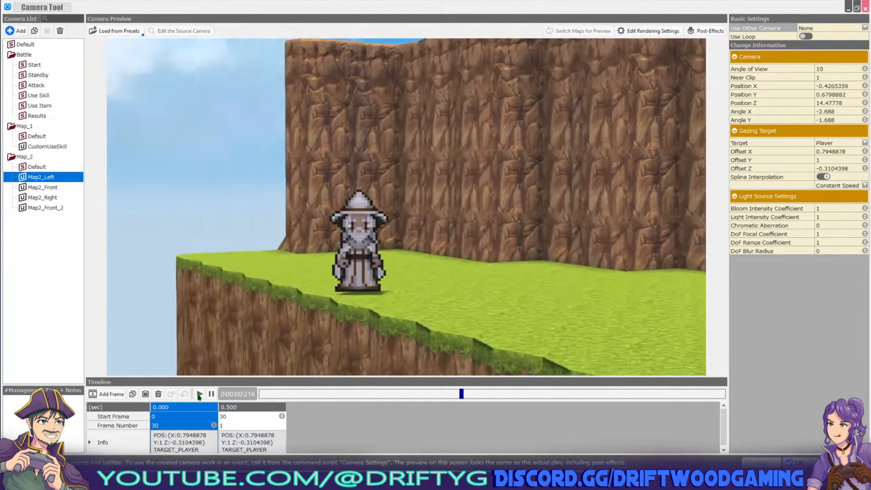
left_click(199, 394)
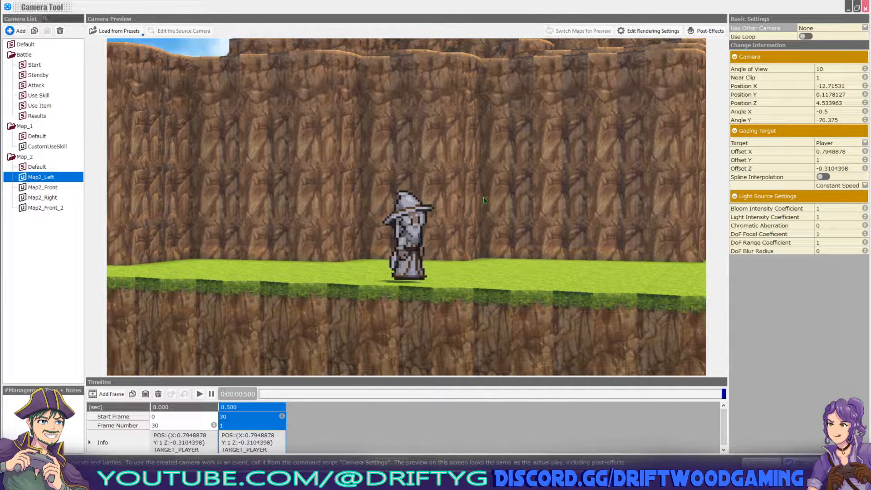
middle_click_drag(484, 165, 494, 183)
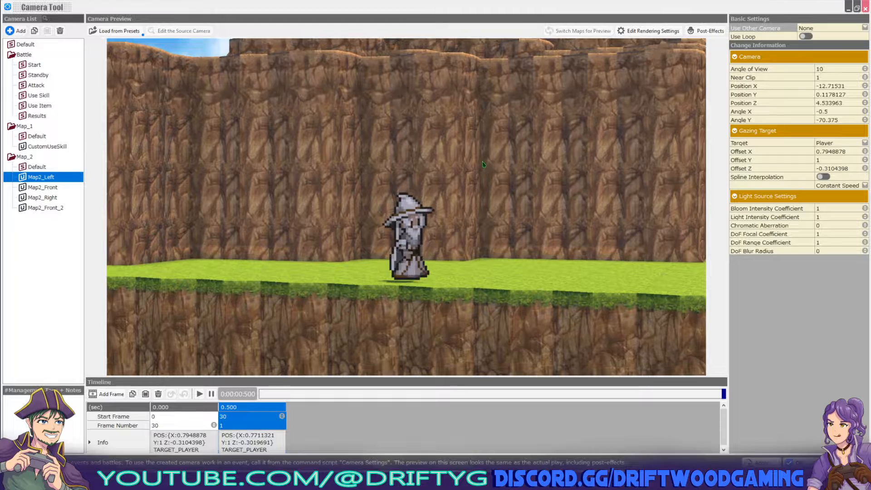
right_click_drag(494, 183, 504, 203)
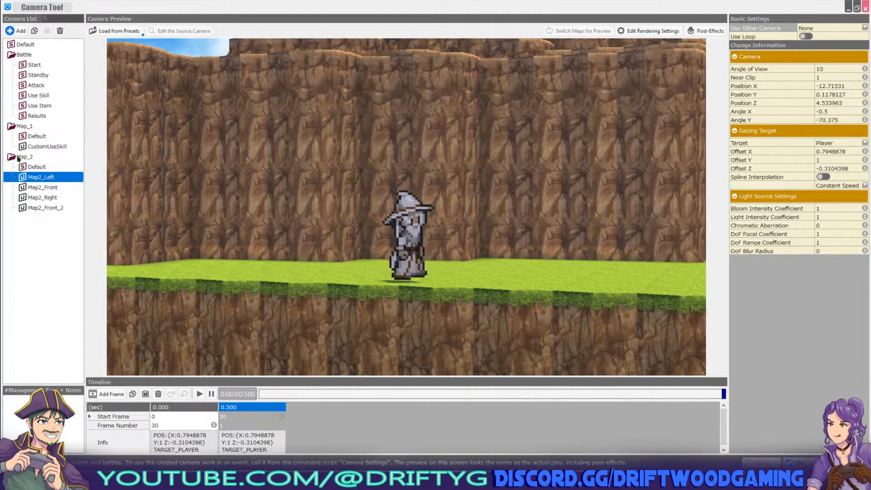
Look at Map2_Front, then Map2_Left, and bring up options for Map2_Left's 0.500 keyframe.
left_click(26, 159)
left_click(27, 159)
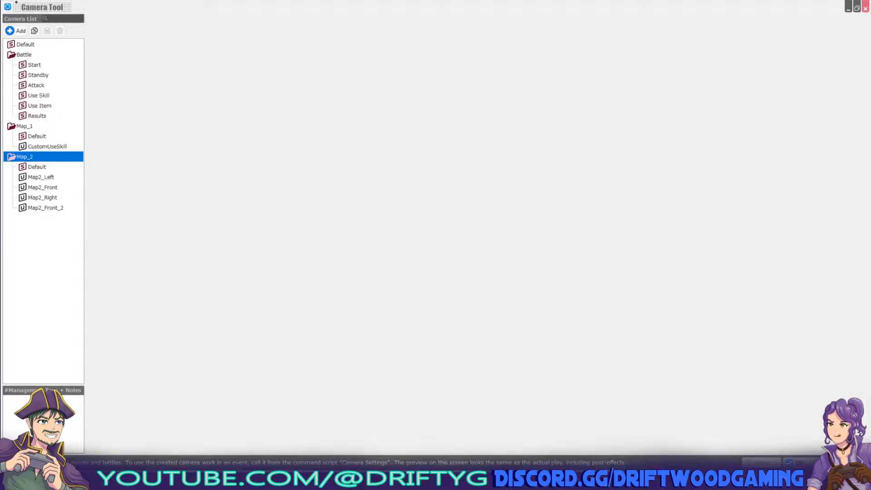
left_click(51, 190)
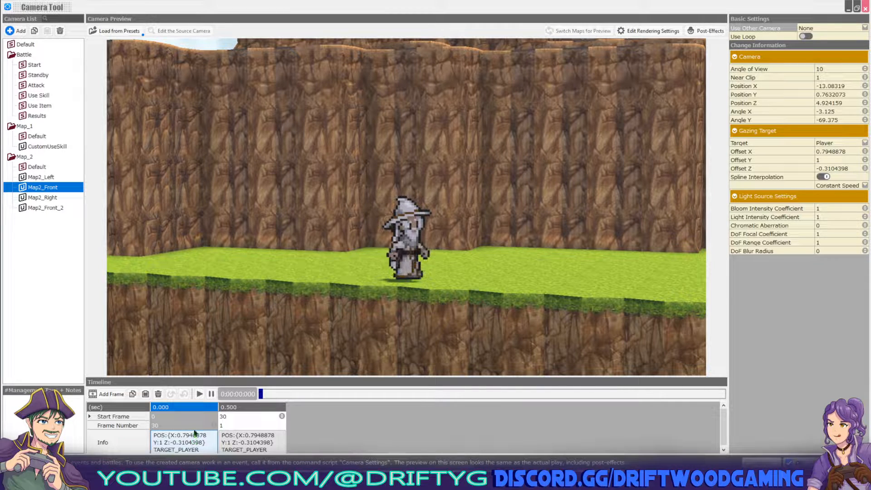
left_click(51, 178)
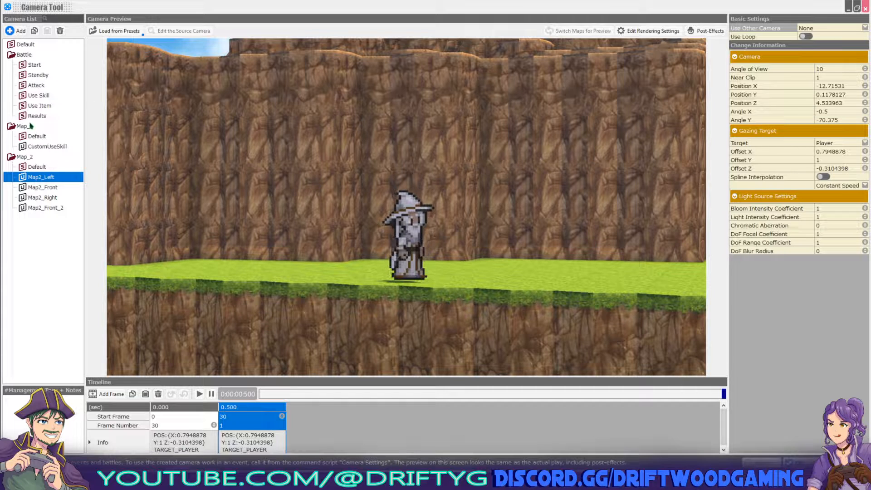
right_click(257, 420)
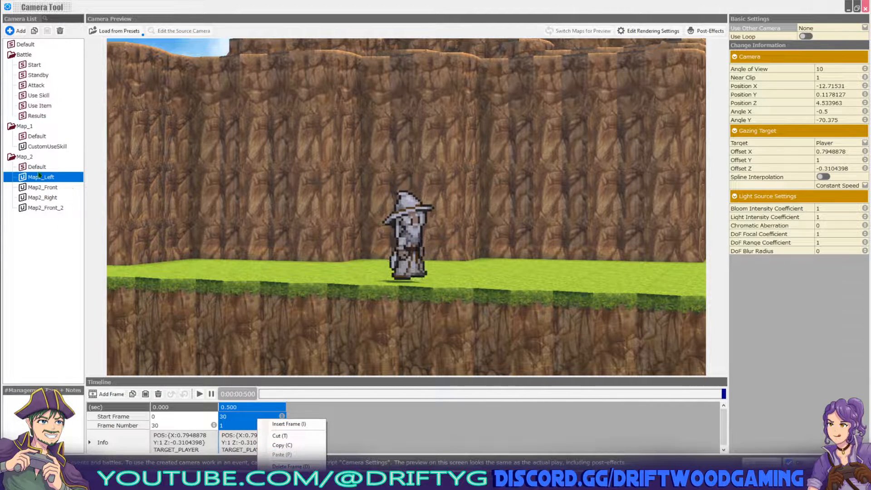
Preview Map2_Front at its 0.500 keyframe, replay its animation, then open Map2_Right.
left_click(44, 189)
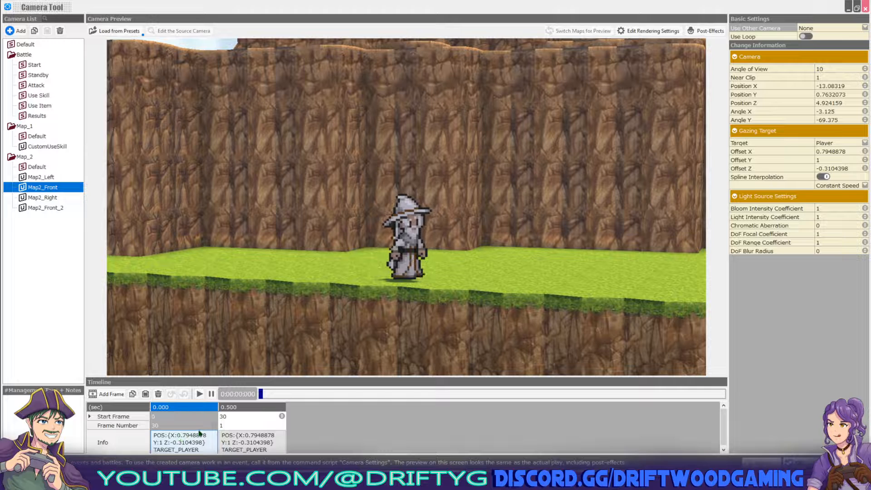
left_click(239, 440)
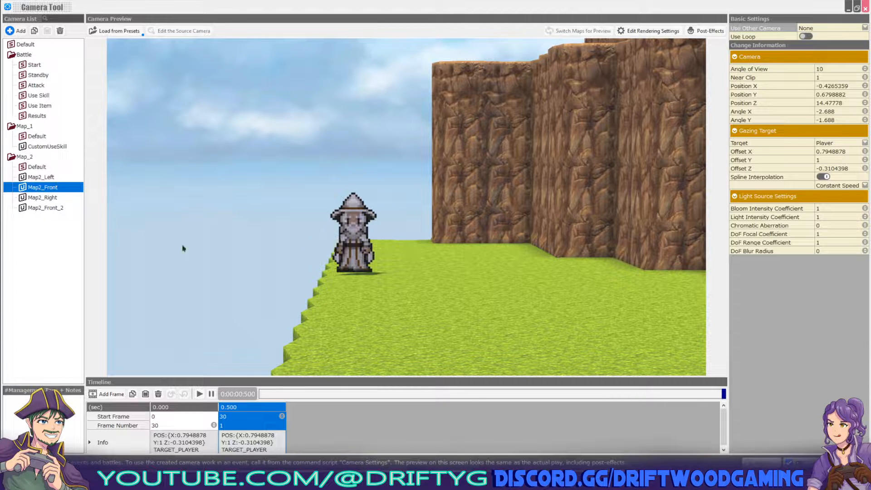
left_click(199, 394)
left_click(199, 394)
left_click(200, 394)
left_click(200, 394)
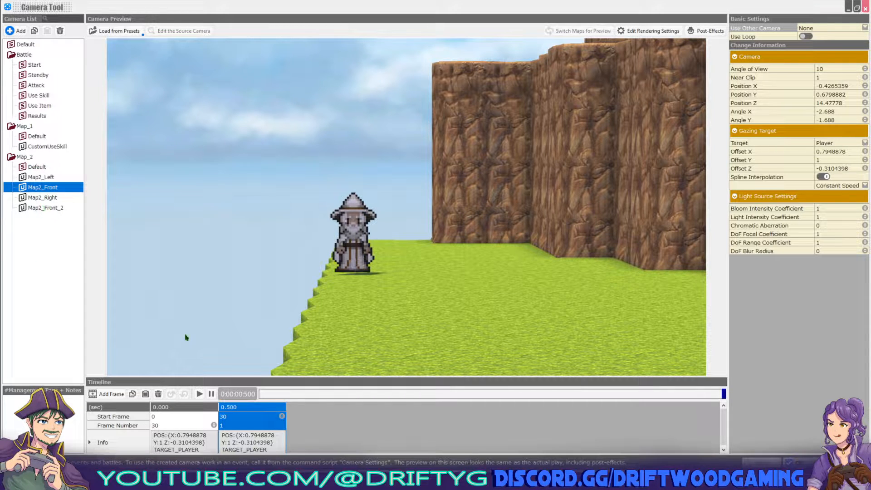
left_click(46, 198)
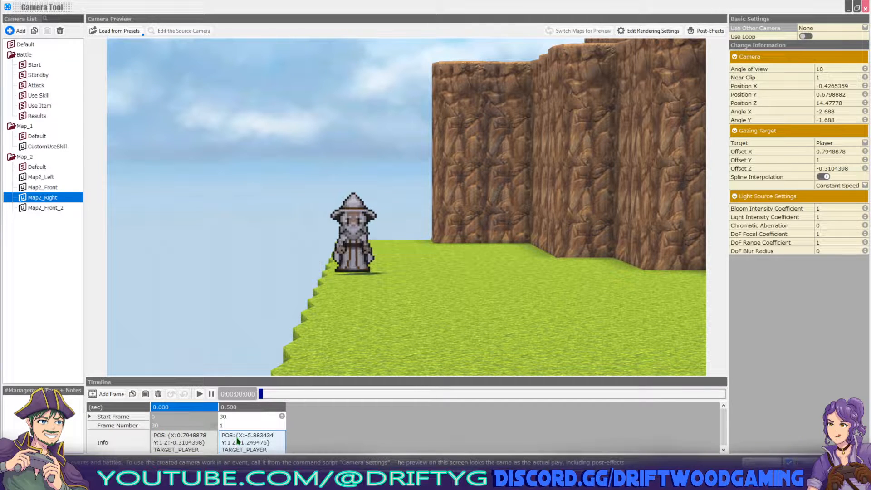
left_click(199, 394)
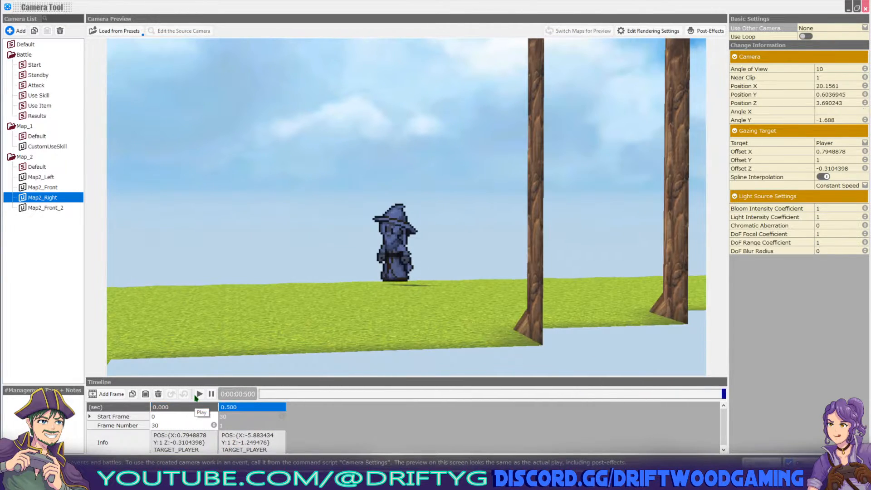
left_click(196, 396)
left_click(196, 396)
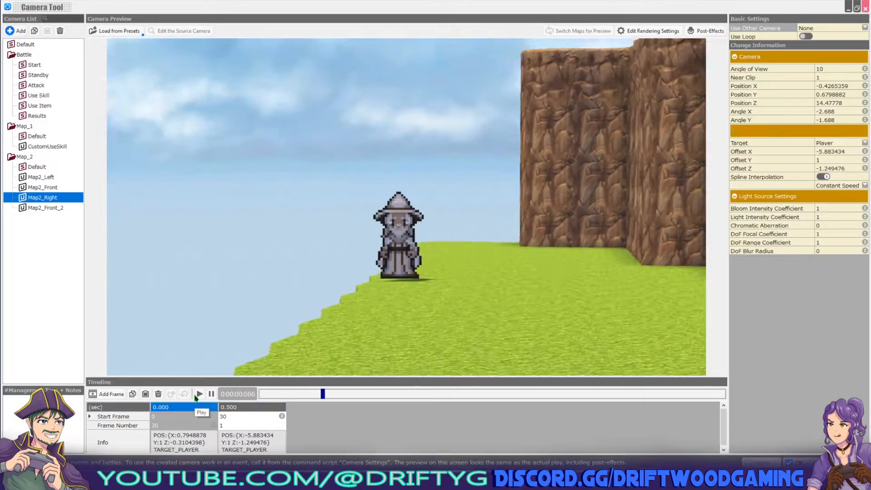
left_click(199, 394)
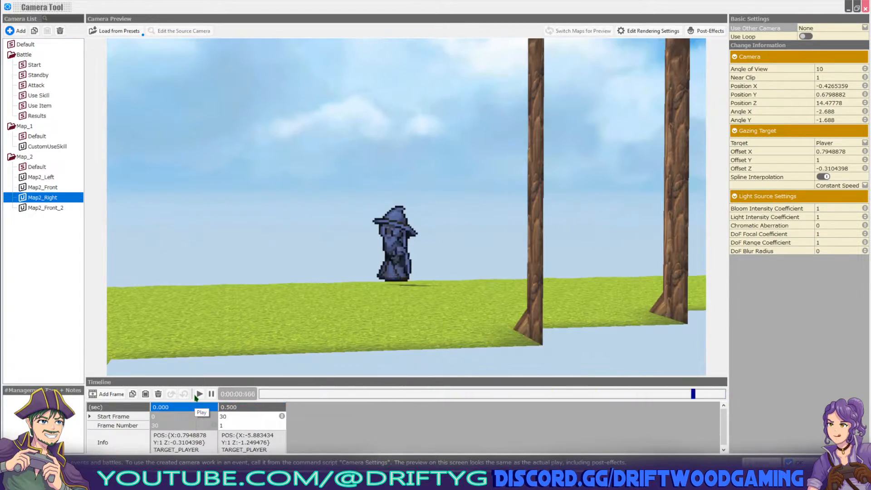
left_click(199, 394)
left_click(198, 394)
left_click(197, 396)
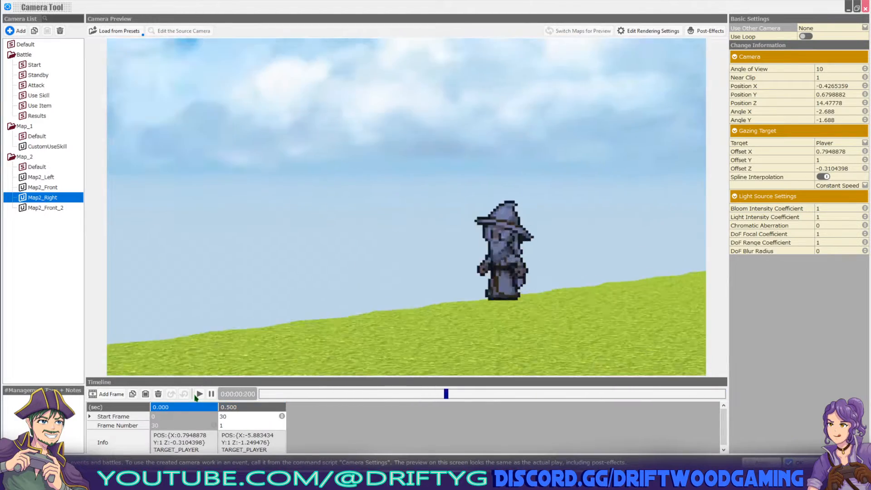
left_click(199, 394)
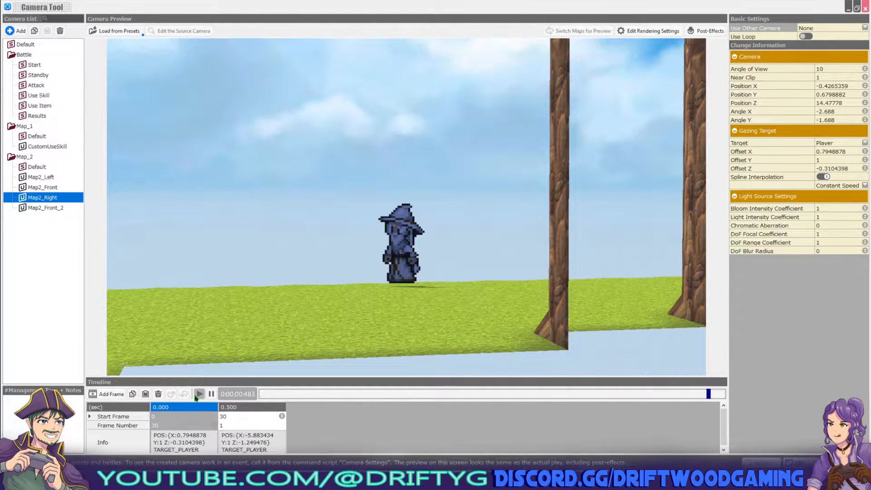
left_click(199, 394)
left_click(199, 394)
left_click(49, 190)
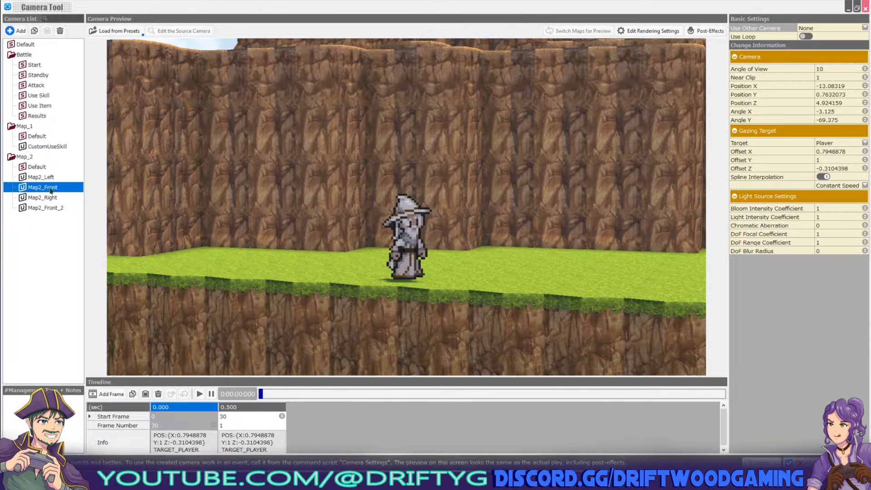
left_click(47, 201)
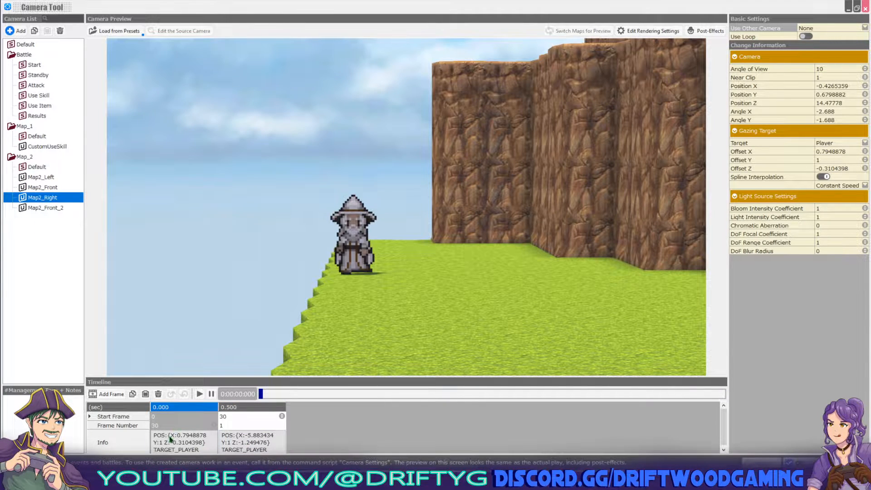
left_click(241, 452)
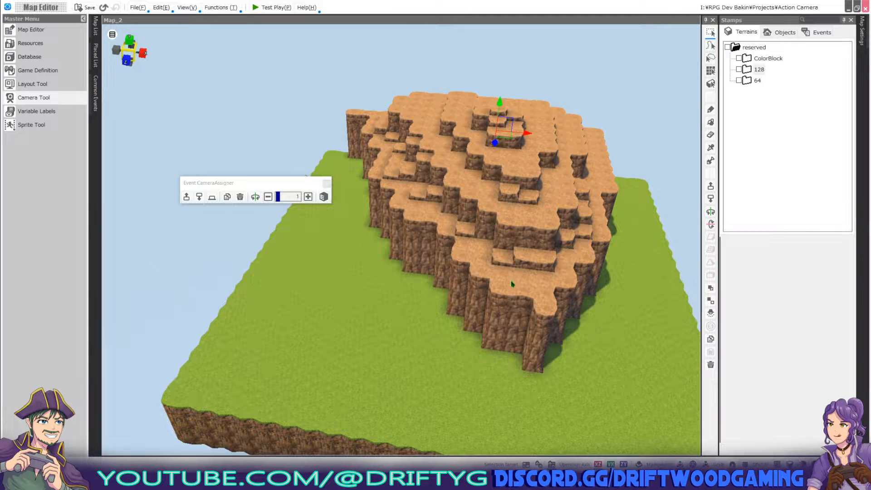
Make the terrain cell beside the hill the player's starting point, then reopen the Camera Tool.
right_click(638, 246)
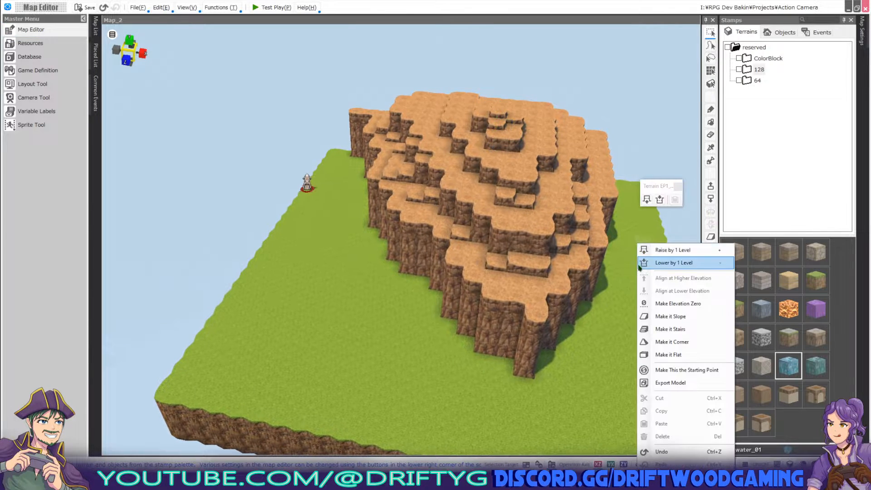
left_click(686, 368)
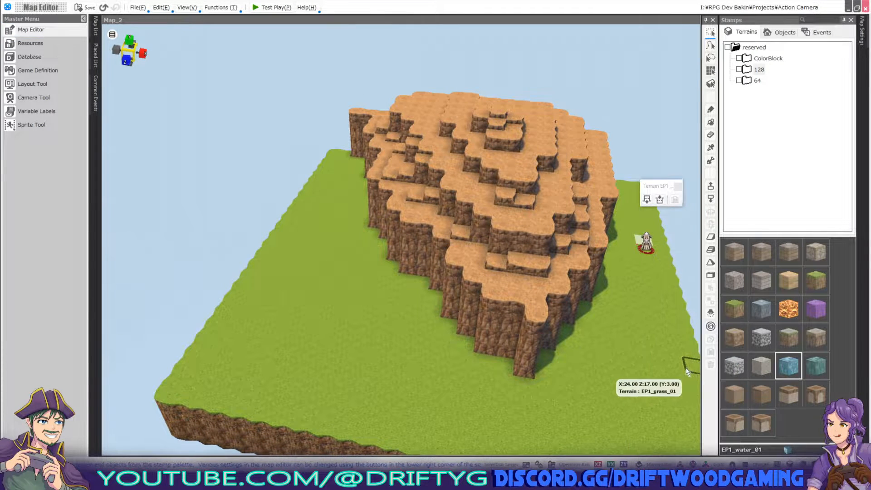
left_click(34, 99)
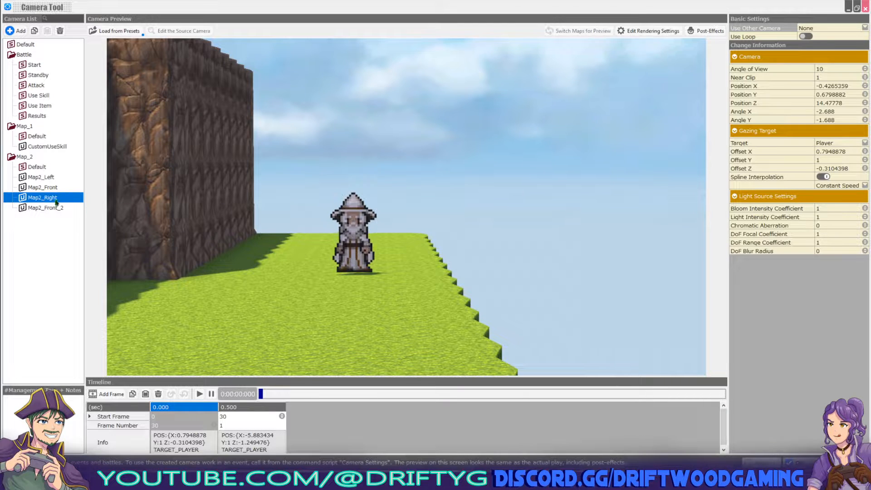
Play the Map2_Right camera animation twice, then play Map2_Front_2's animation.
left_click(199, 394)
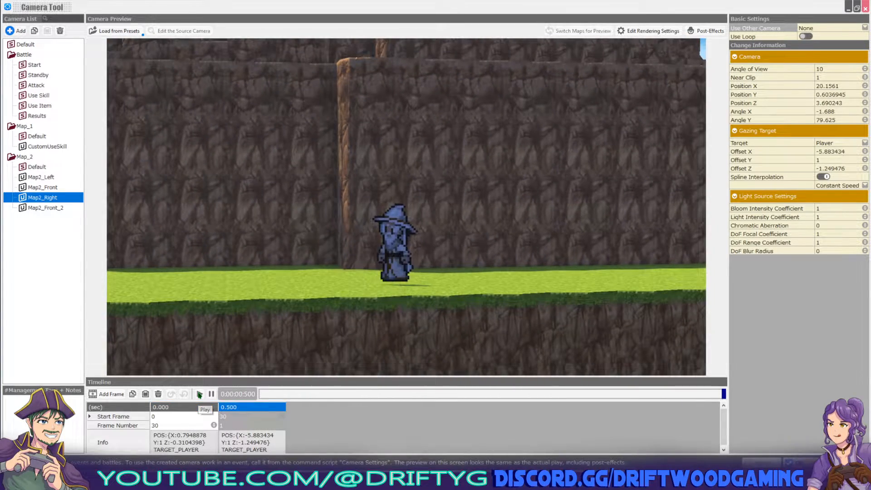
left_click(200, 394)
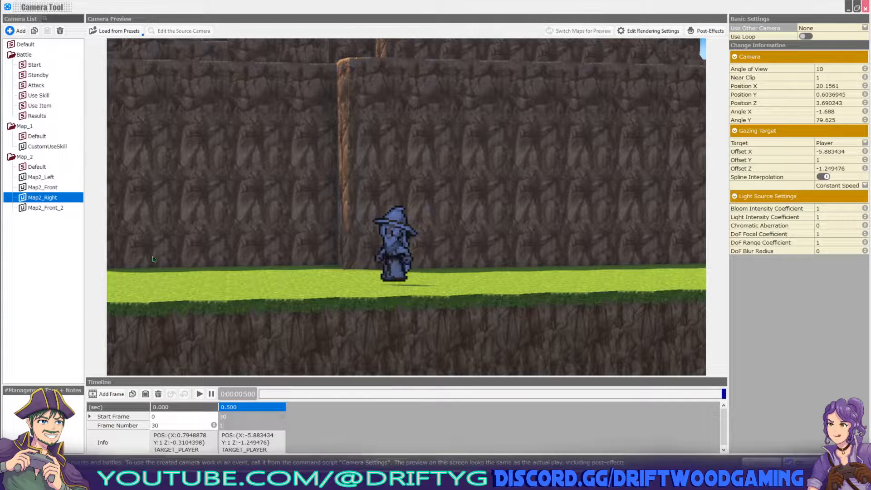
left_click(45, 208)
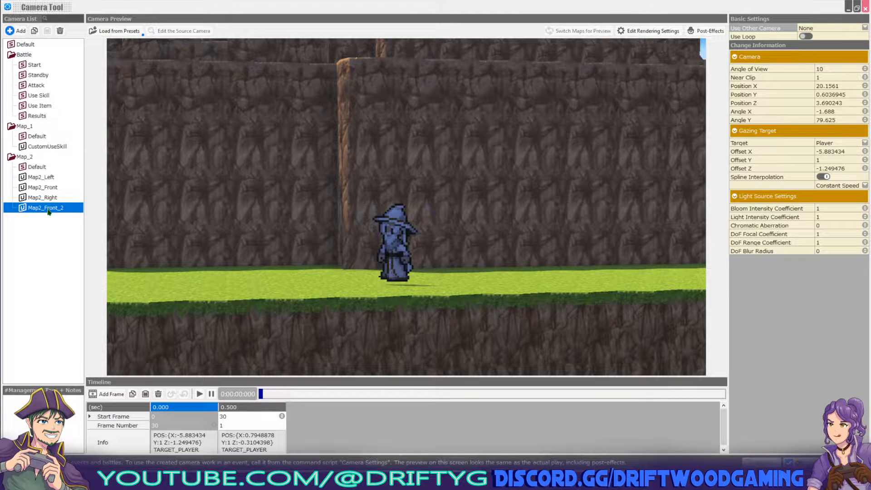
left_click(200, 394)
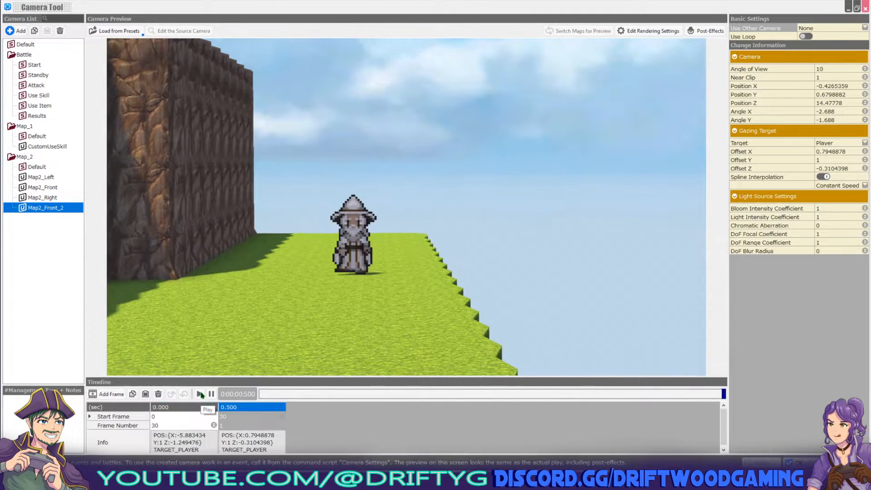
Compare Map2_Right's 0.500 keyframe with Map2_Front_2's stored keyframe camera position.
left_click(50, 199)
left_click(245, 434)
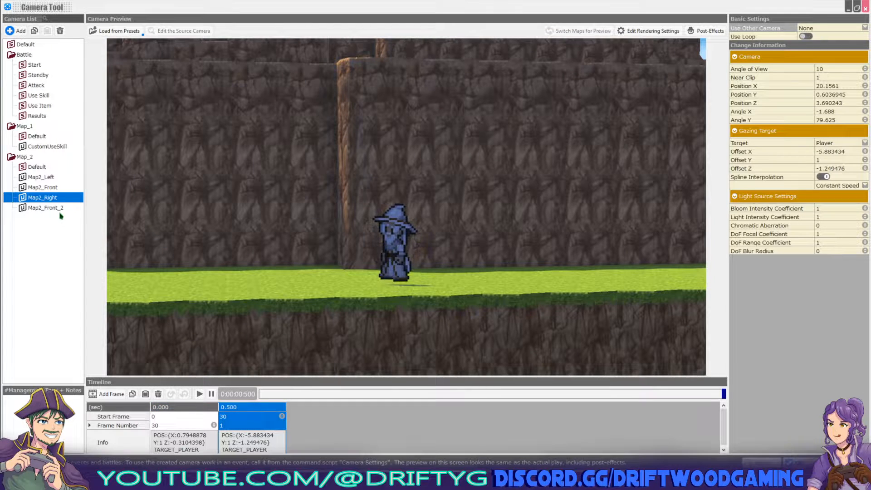
left_click(60, 208)
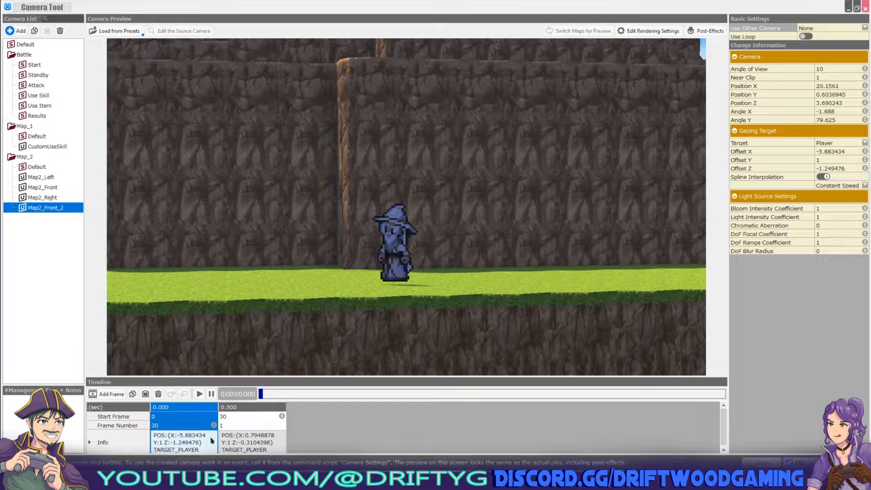
left_click(249, 441)
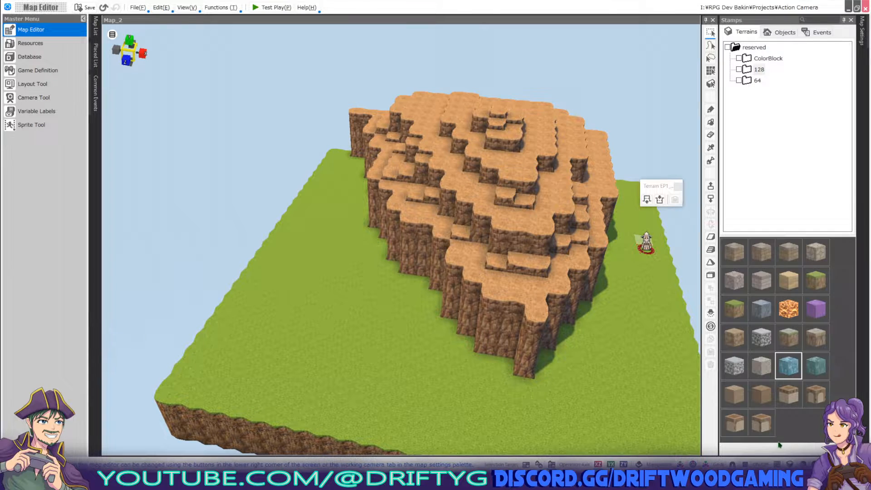
Save the project and select the CameraController event in the Placed List.
left_click(85, 9)
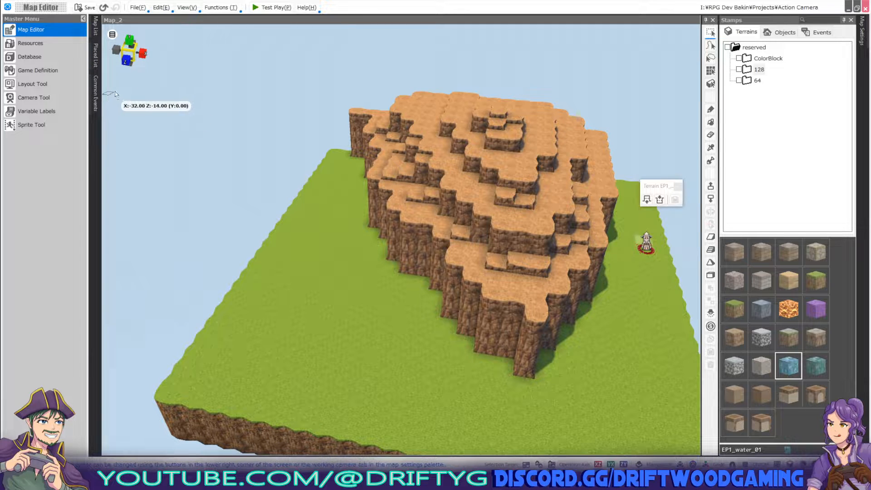
left_click(96, 55)
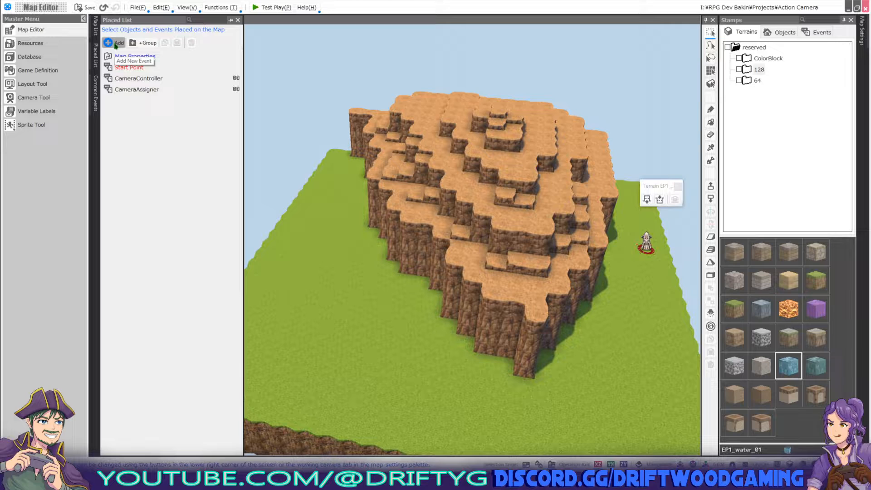
left_click(133, 82)
Open the CameraController event and browse the command list without adding anything.
double_click(133, 82)
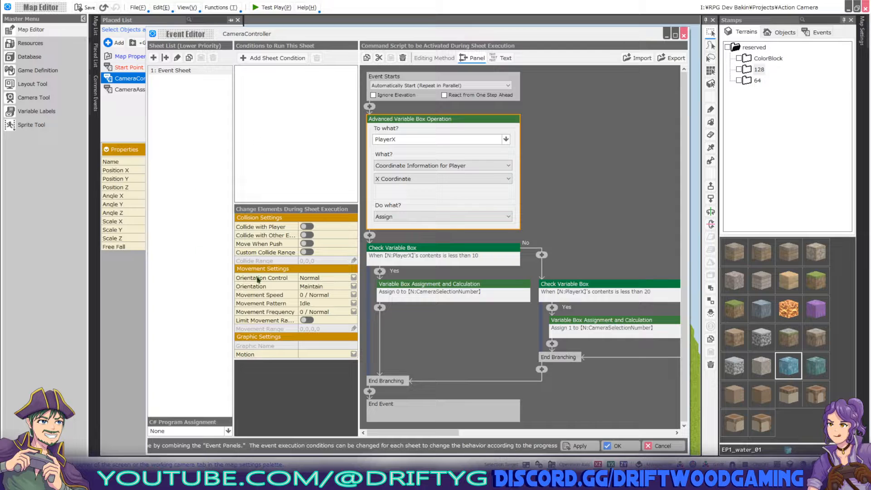
left_click(369, 107)
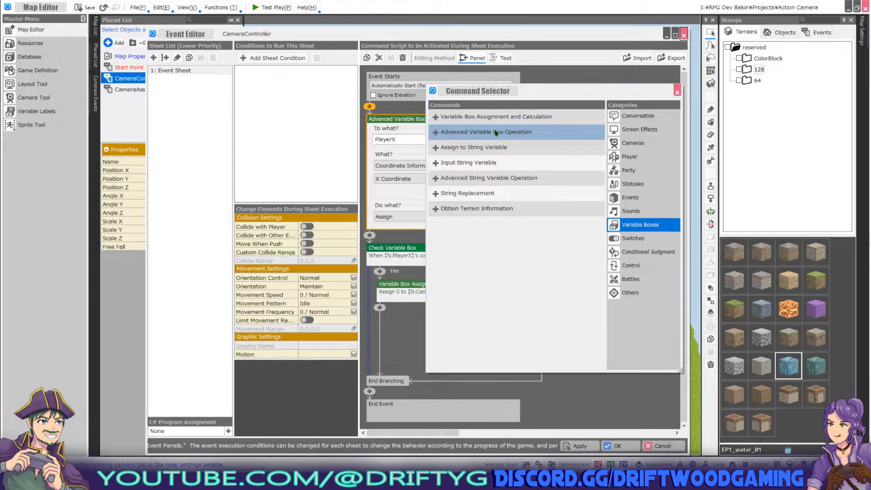
left_click(677, 93)
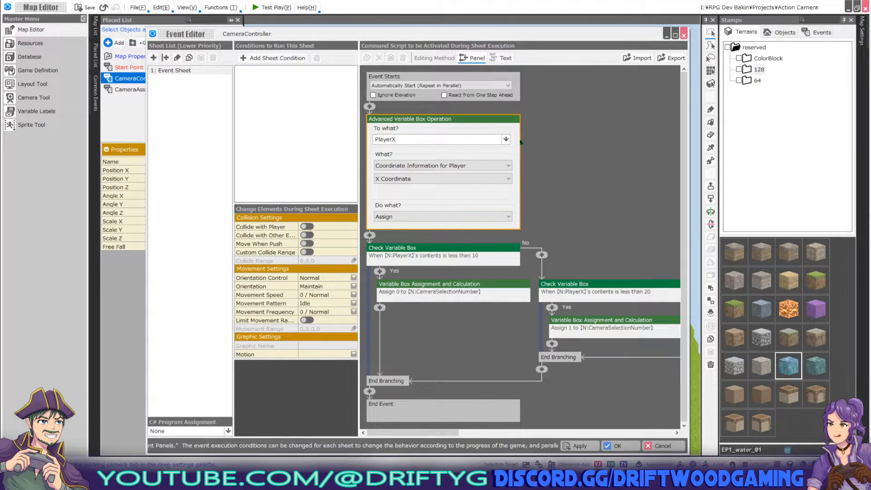
Inspect the operation storing the player's X coordinate in the PlayerX variable box.
left_click(506, 139)
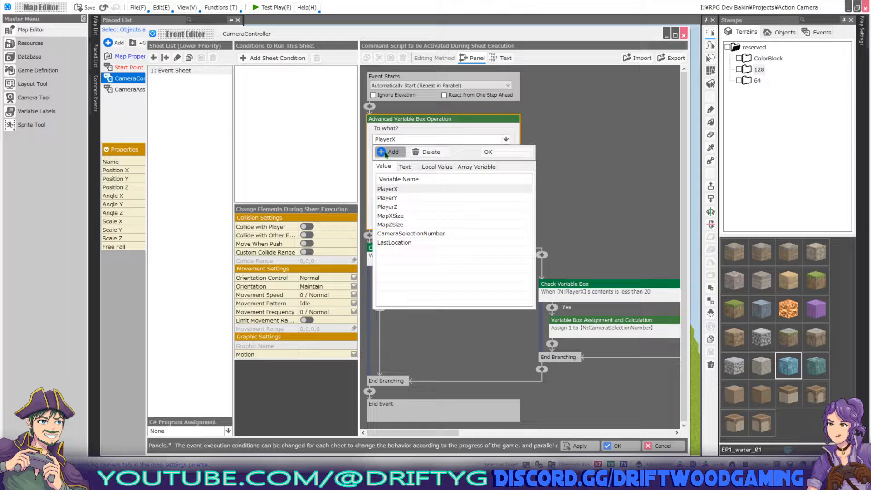
left_click(503, 154)
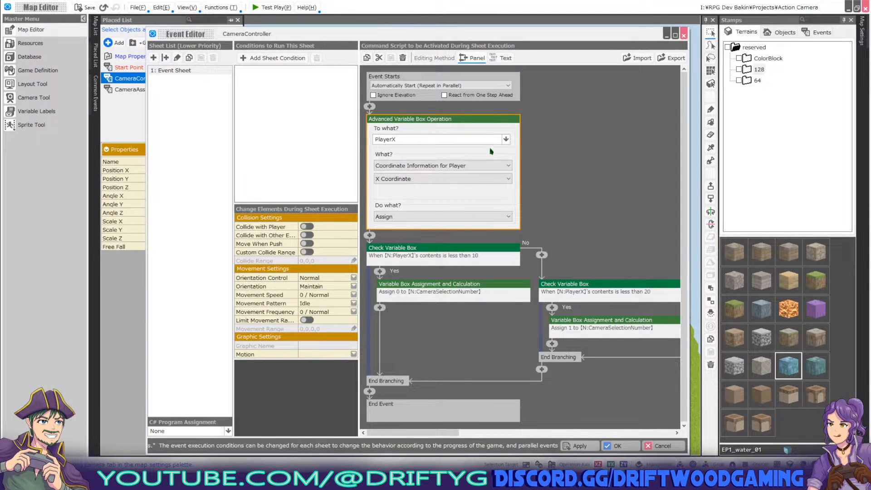
left_click(452, 166)
left_click(452, 166)
left_click(439, 179)
Review the Check Variable Box condition PlayerX < 10, then close the CameraController event.
left_click(439, 180)
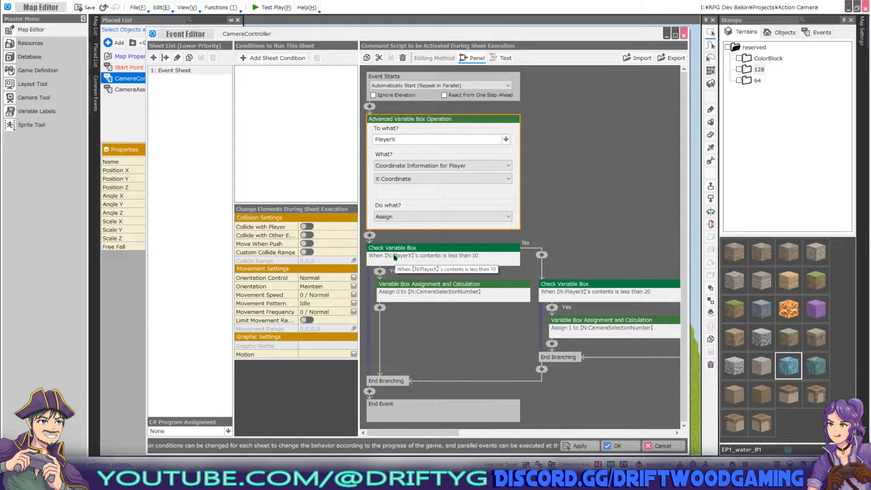
left_click(370, 235)
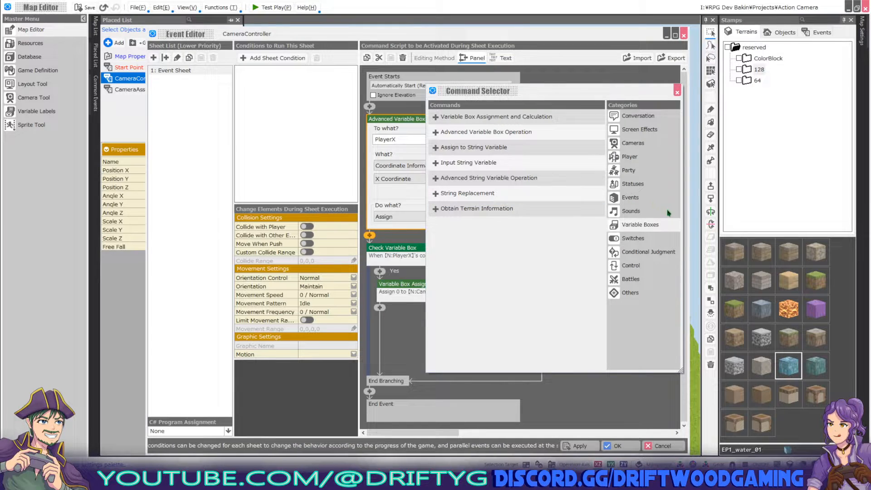
left_click(657, 254)
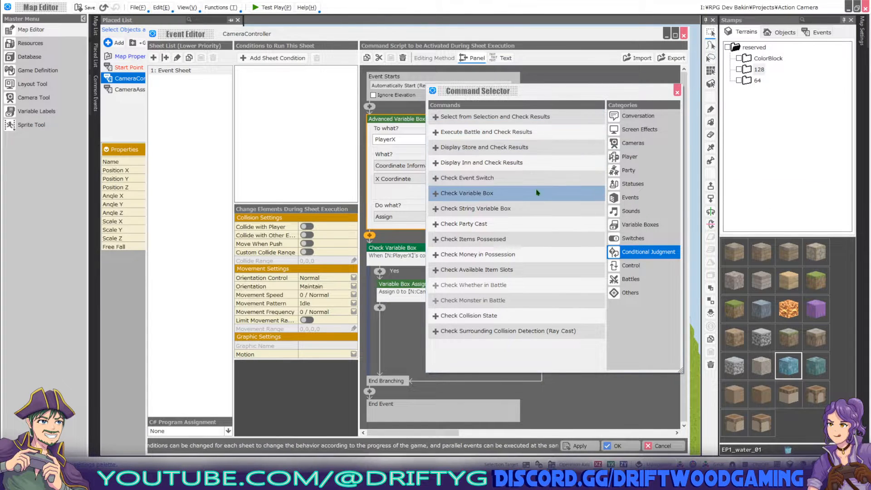
double_click(503, 193)
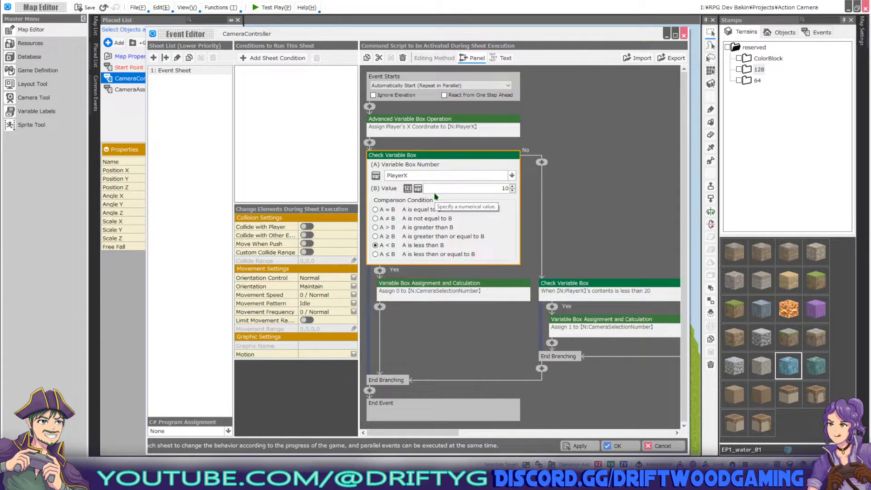
left_click(618, 446)
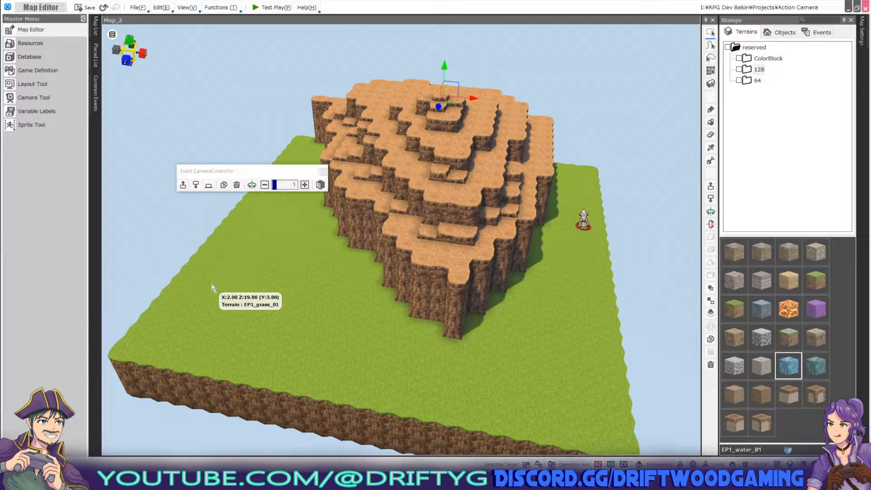
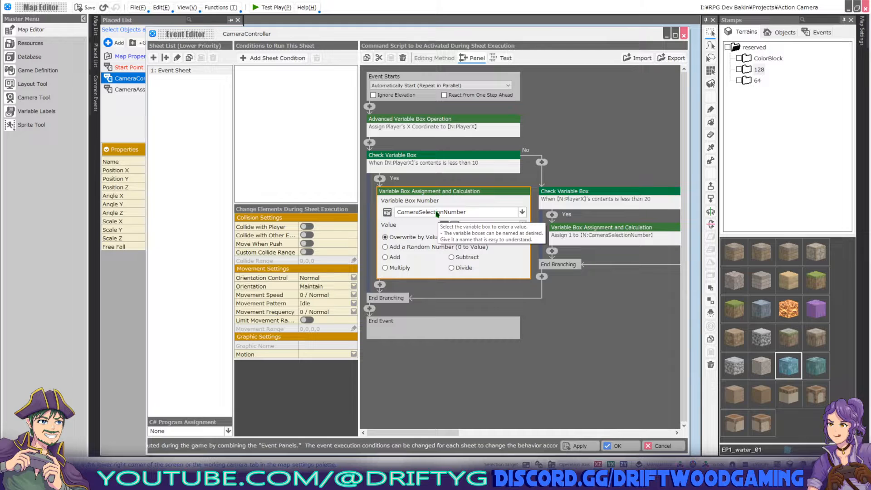
Keep CameraSelectionNumber as the variable assigned 0, then reopen the first PlayerX check.
left_click(522, 212)
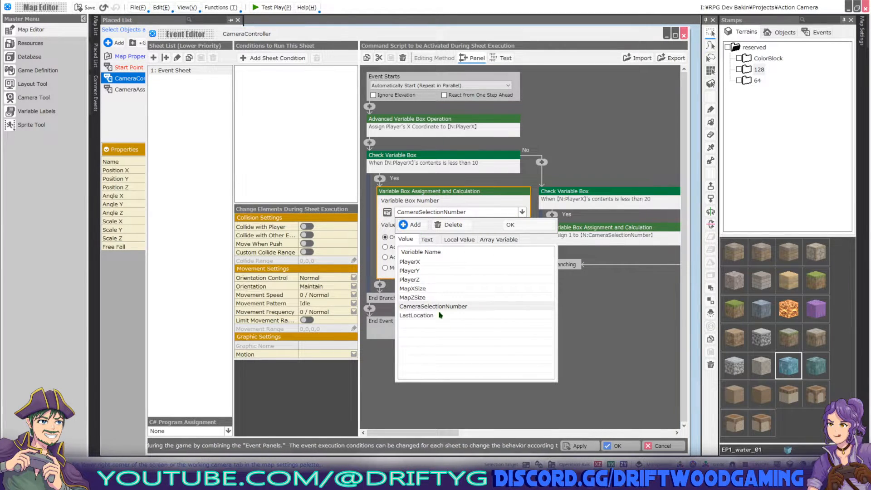
left_click(511, 225)
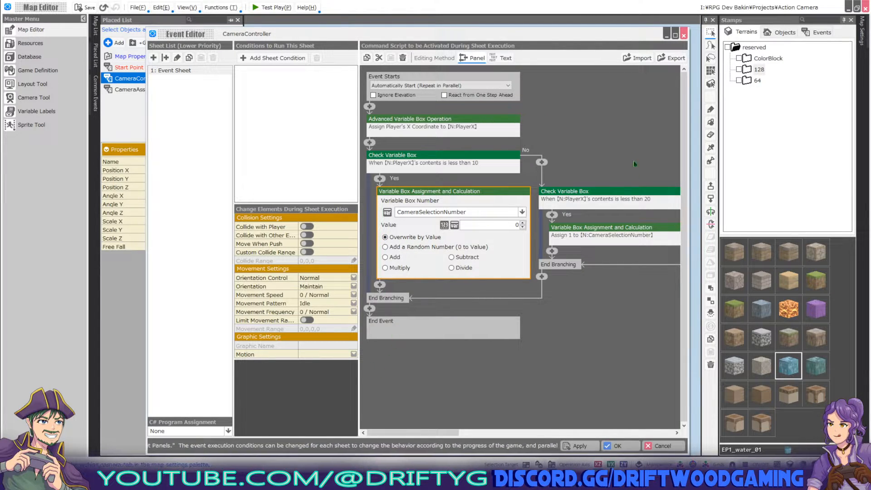
left_click(617, 156)
Review the PlayerX < 20 check and its assignments of 0, 1 and 2, then apply CameraController.
right_click(448, 158)
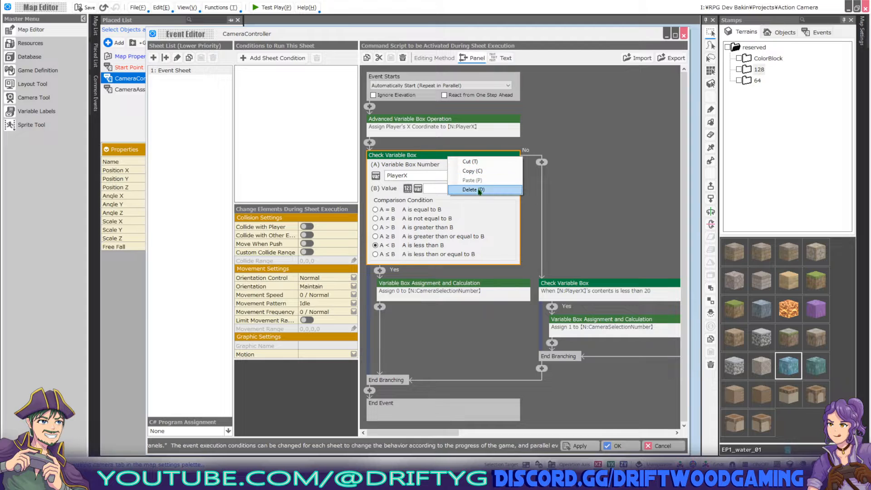
left_click(609, 161)
left_click(622, 197)
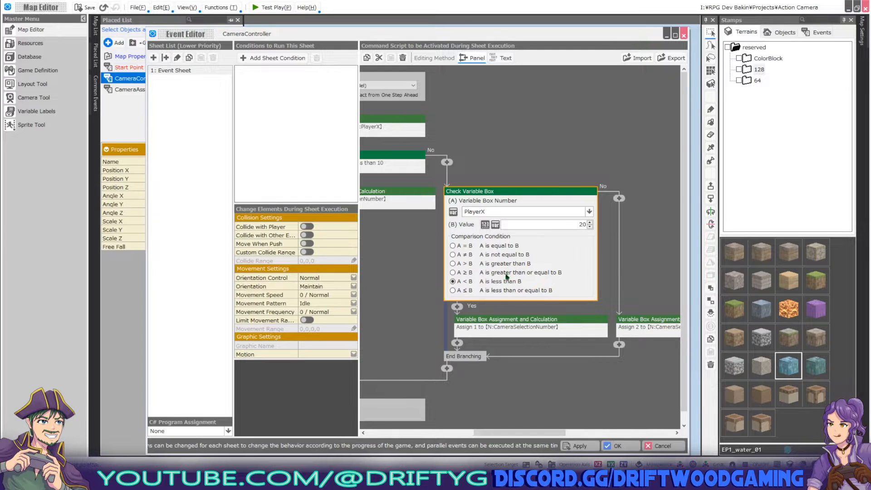
left_click(520, 329)
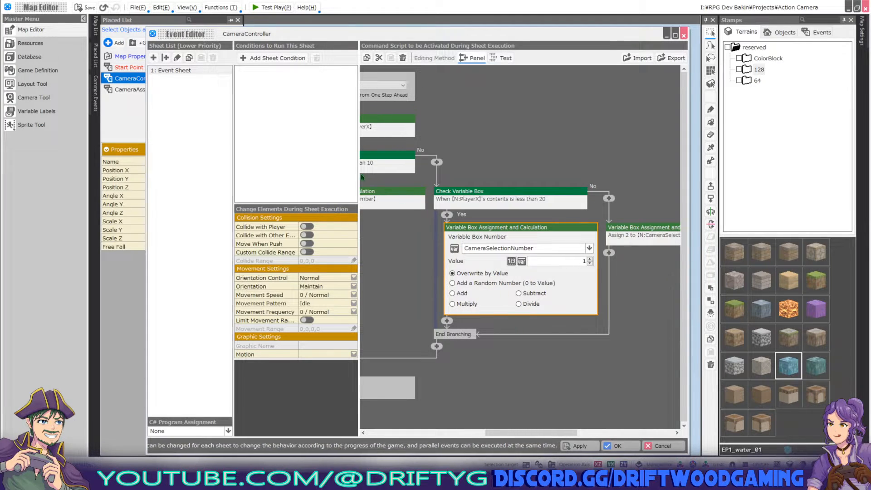
left_click(375, 200)
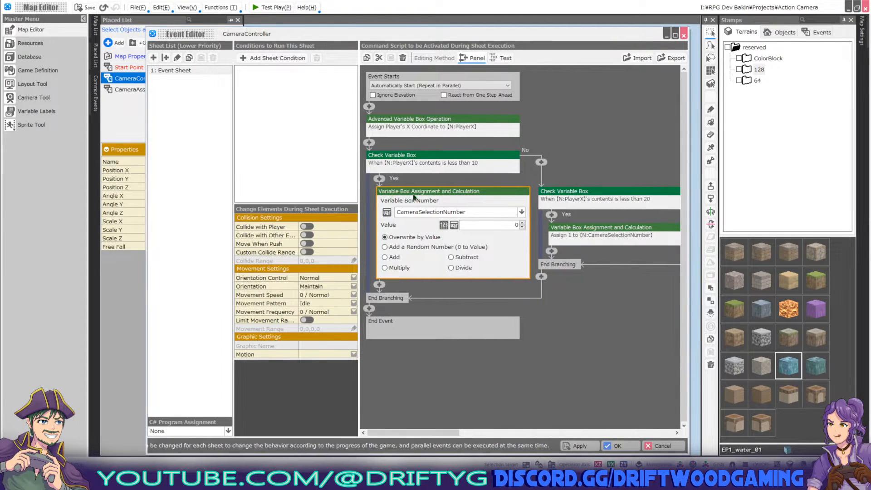
left_click(586, 235)
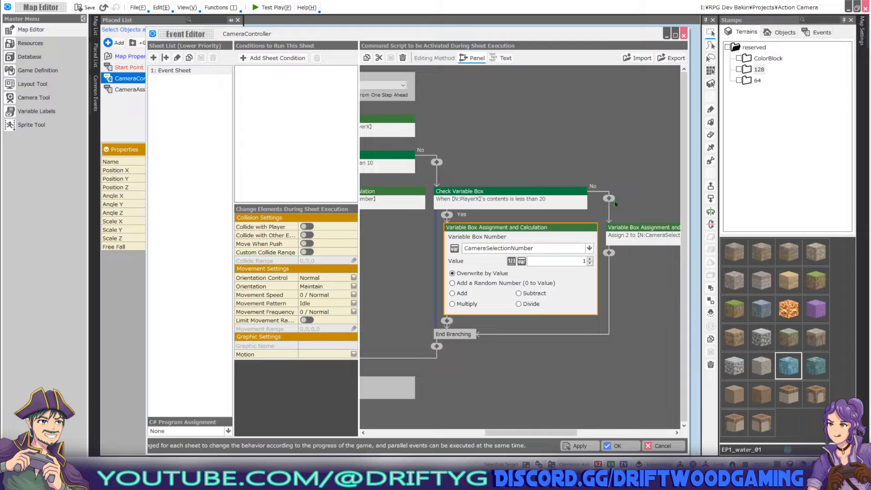
left_click(632, 235)
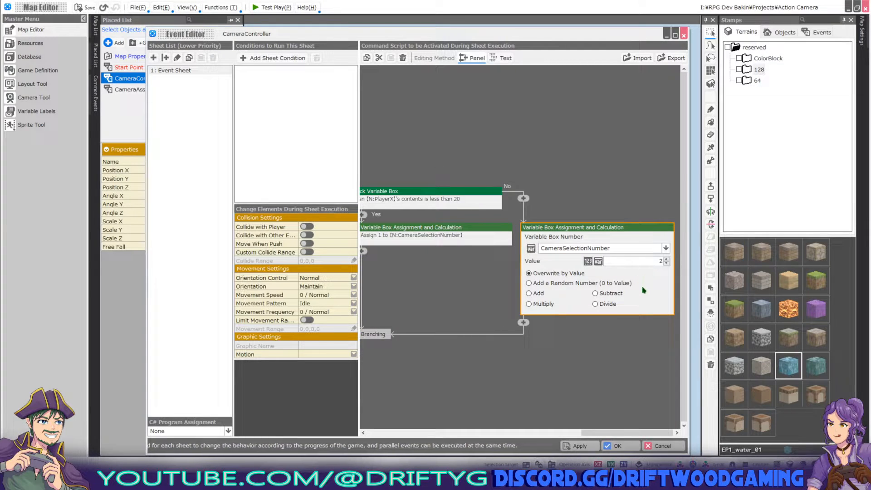
left_click(620, 446)
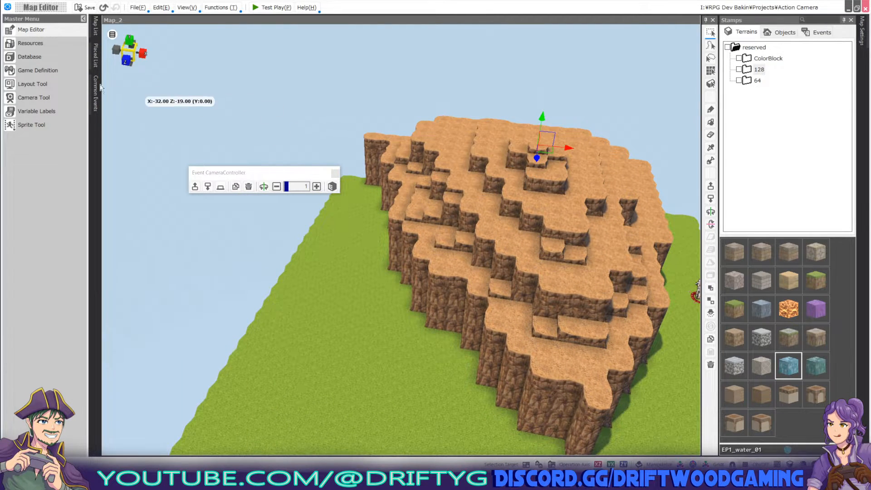
Open CameraAssigner from the Placed List and inspect CameraLeft's CameraSelectionNumber equals 0 condition.
left_click(96, 61)
left_click(137, 90)
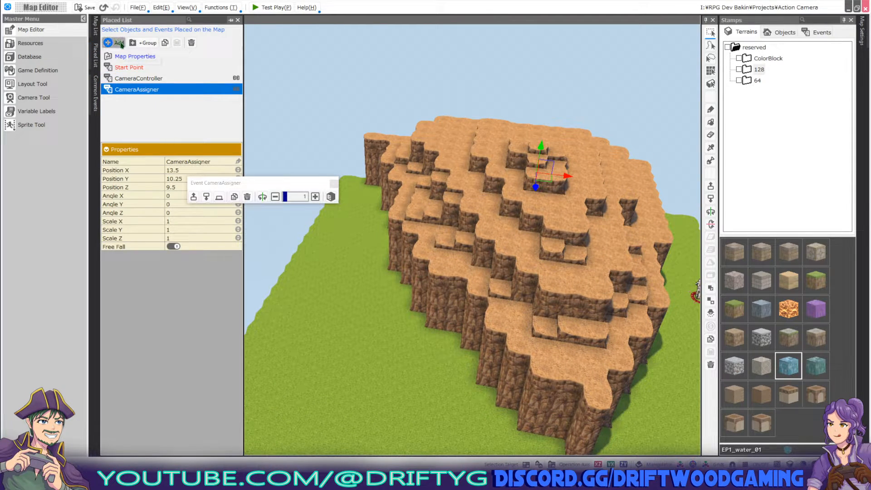
double_click(139, 91)
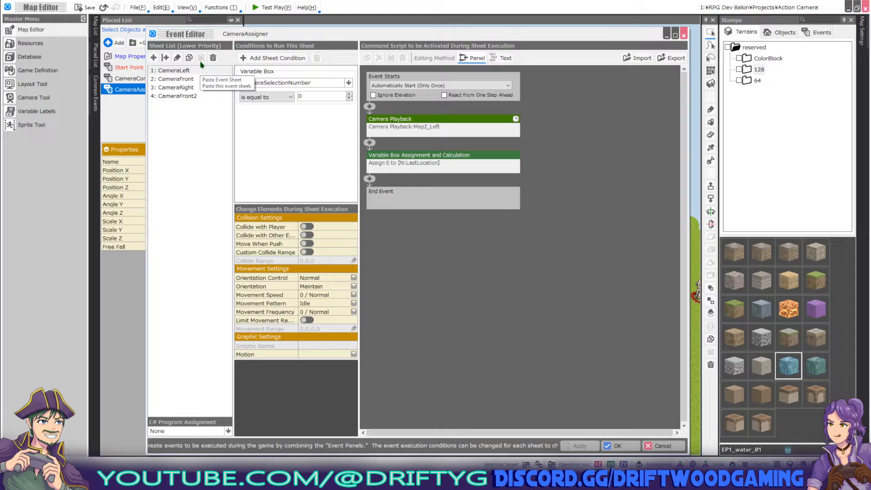
left_click(196, 79)
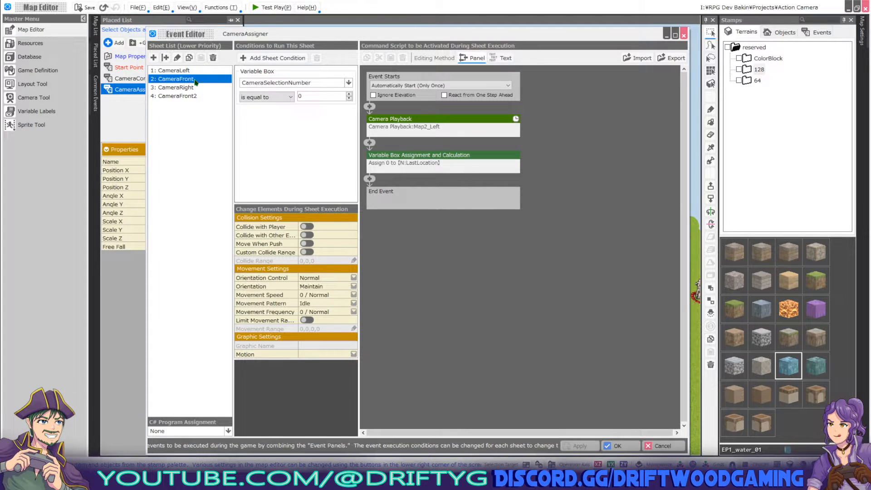
left_click(200, 71)
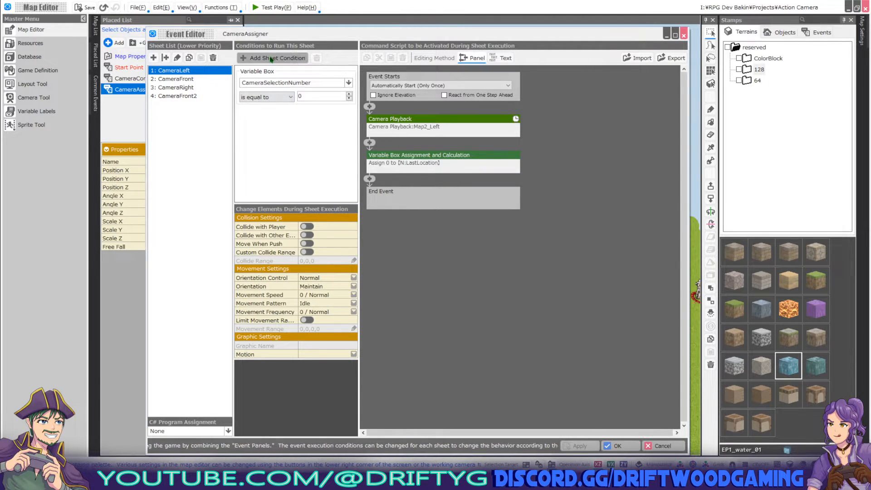
left_click(315, 88)
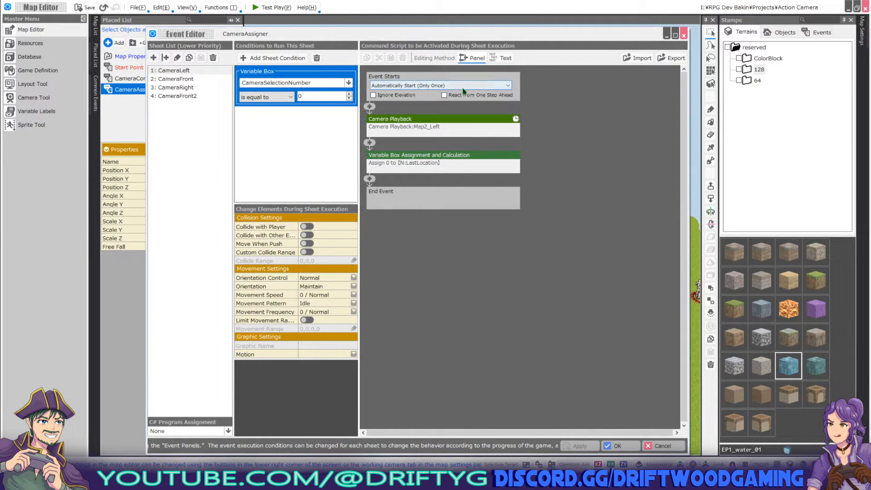
Browse the Cameras commands without adding any, then expand the Map2_Left camera playback block.
left_click(370, 108)
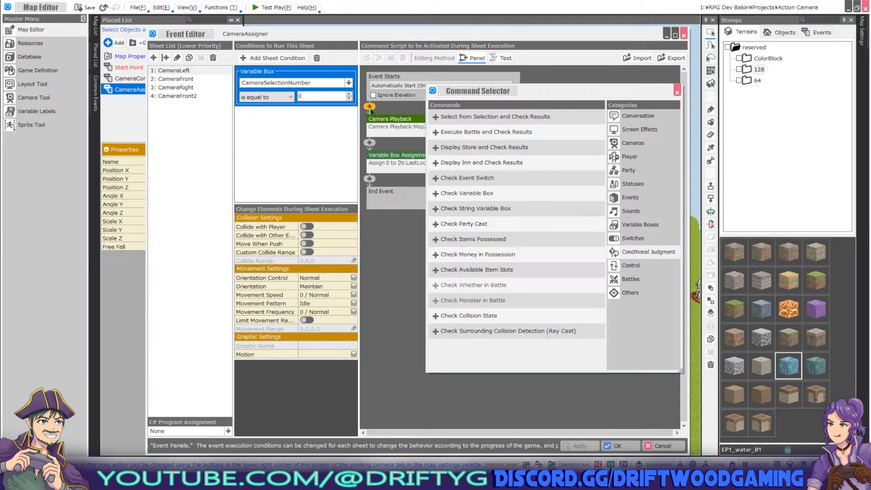
left_click(633, 143)
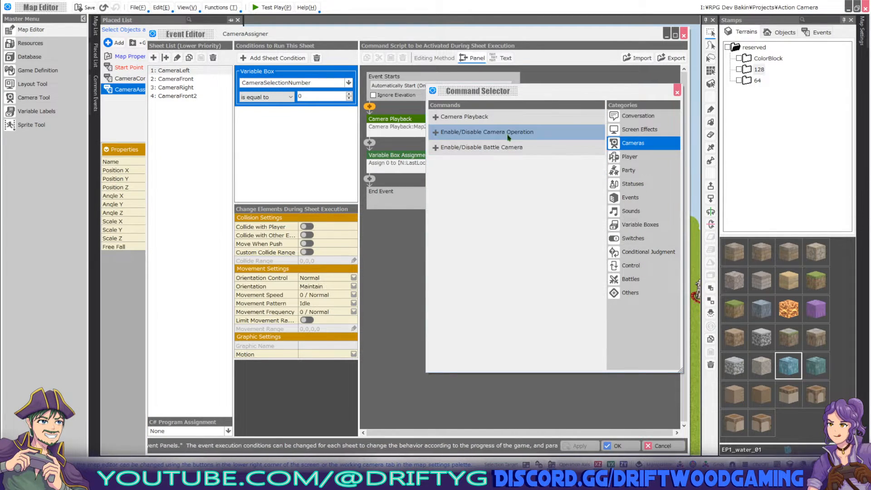
left_click(677, 92)
left_click(398, 130)
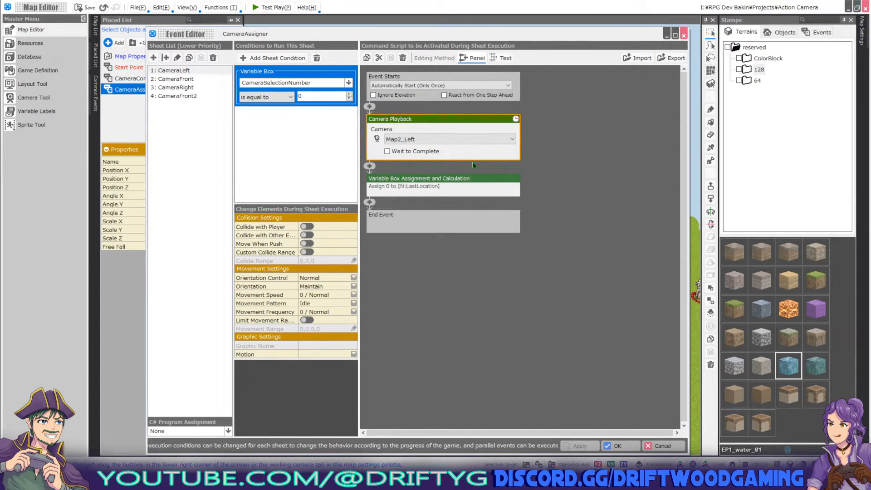
Check CameraLeft's LastLocation assignment of 0 unchanged, then show the CameraFront sheet.
left_click(444, 186)
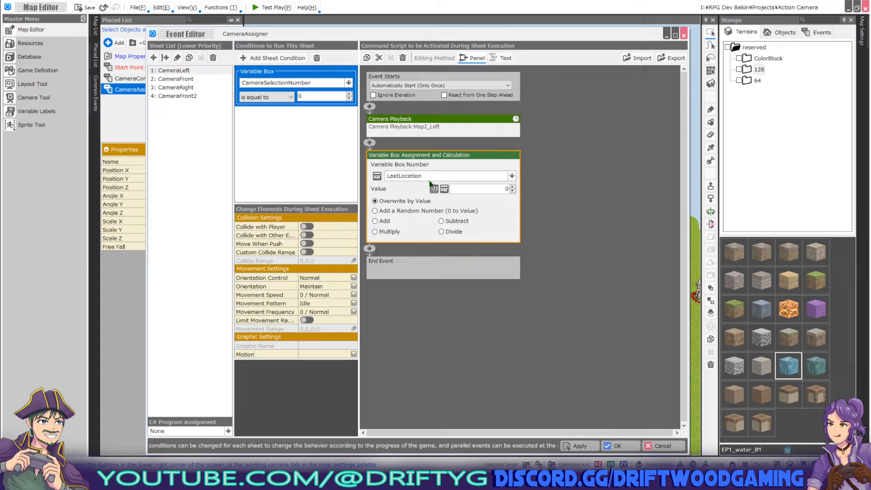
left_click(501, 176)
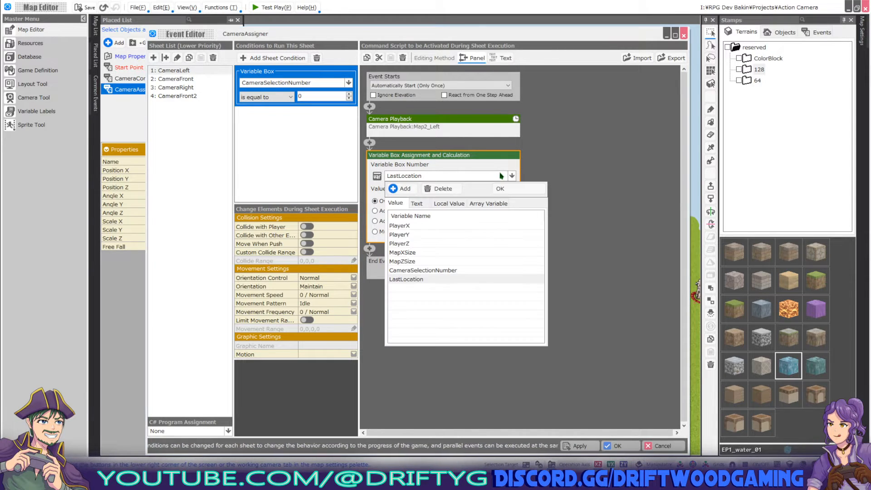
left_click(512, 192)
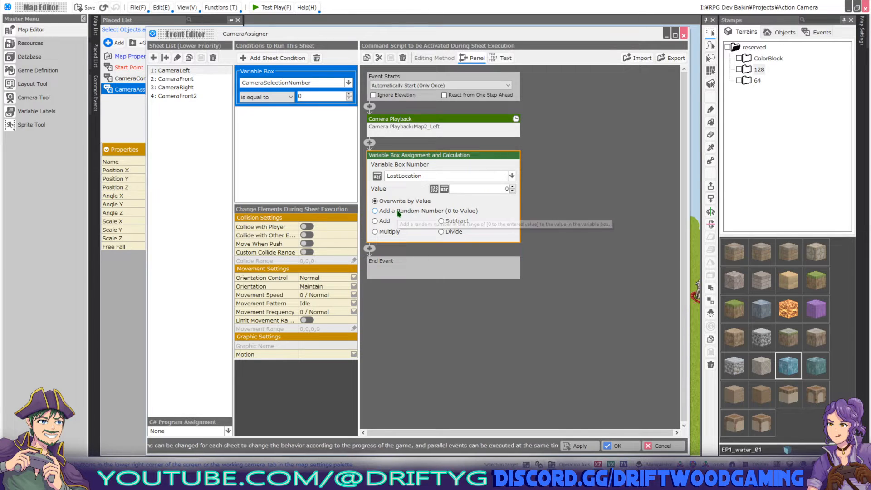
left_click(567, 179)
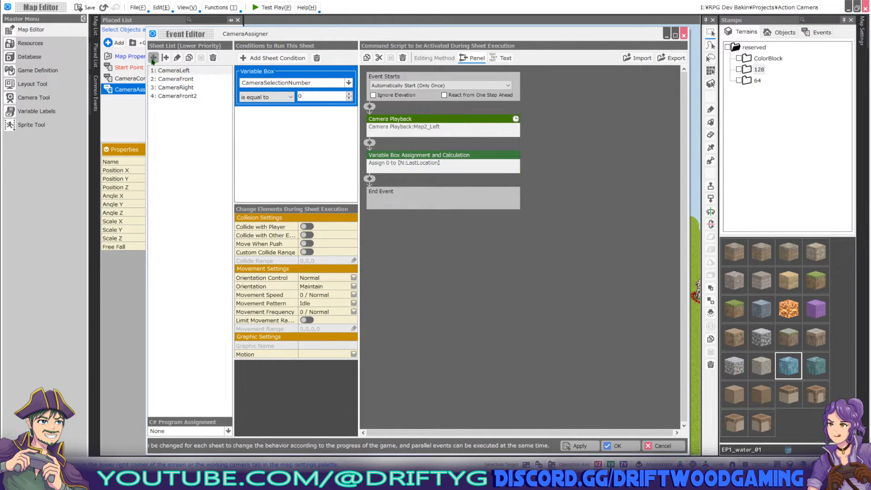
left_click(193, 79)
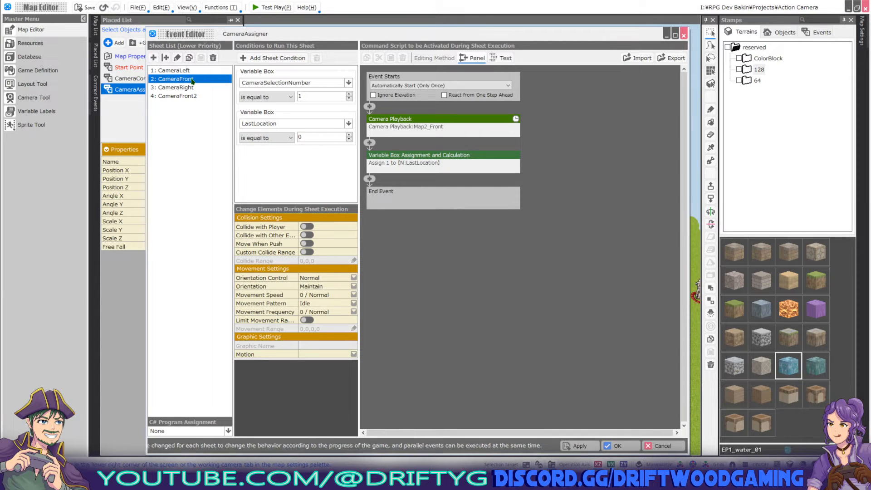
Compare the CameraLeft, CameraFront (LastLocation 1), CameraRight and CameraFront2 sheets.
left_click(185, 72)
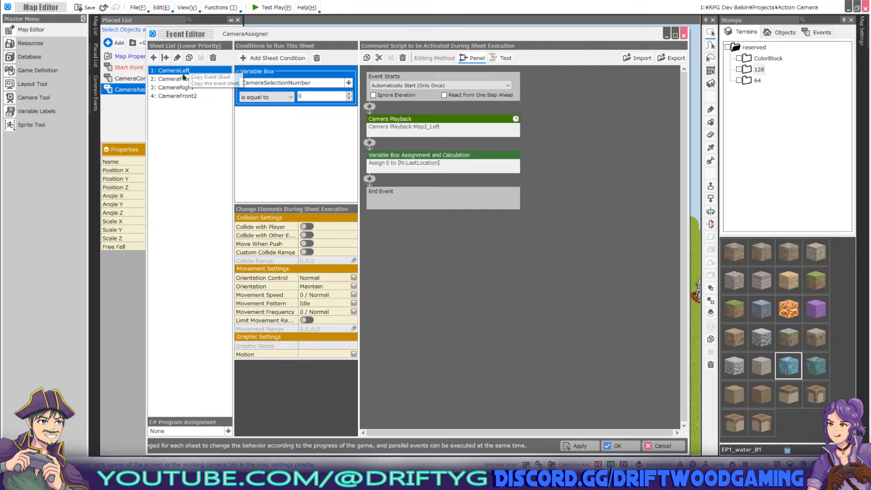
left_click(177, 80)
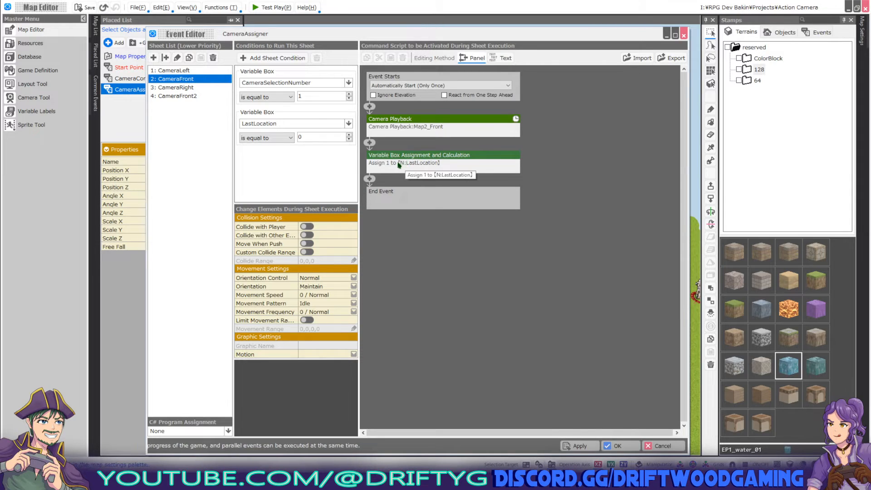
left_click(435, 171)
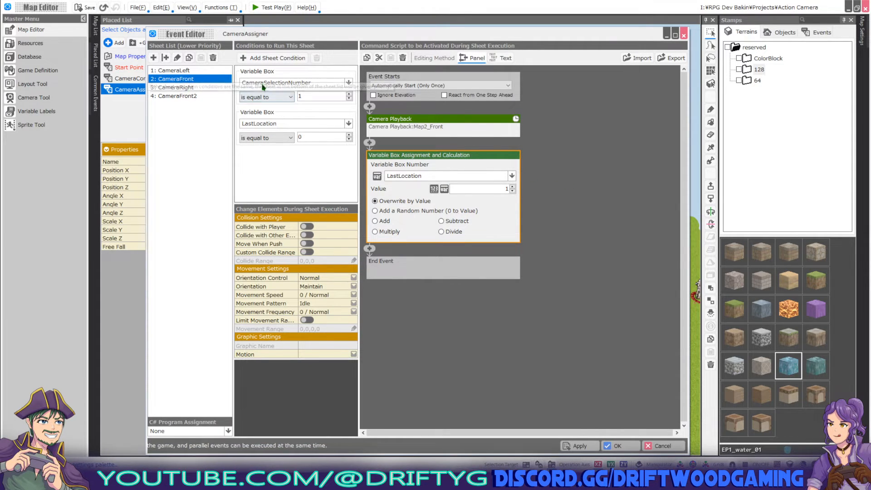
left_click(190, 87)
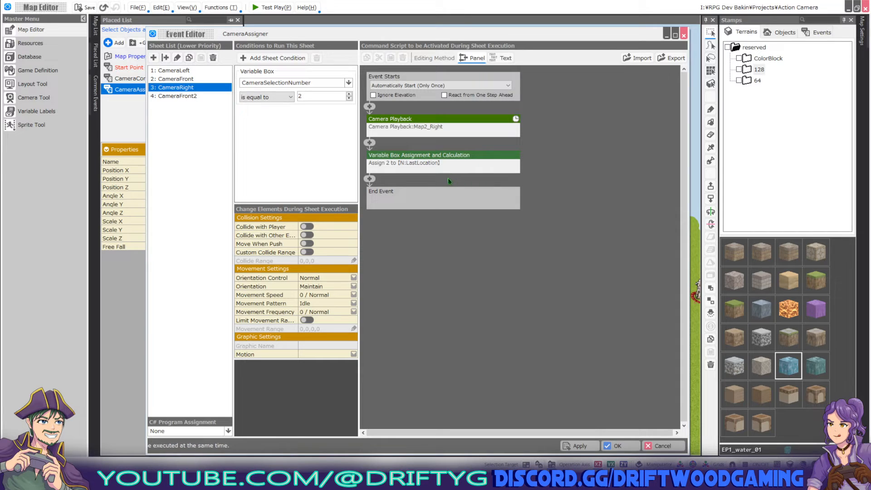
left_click(193, 97)
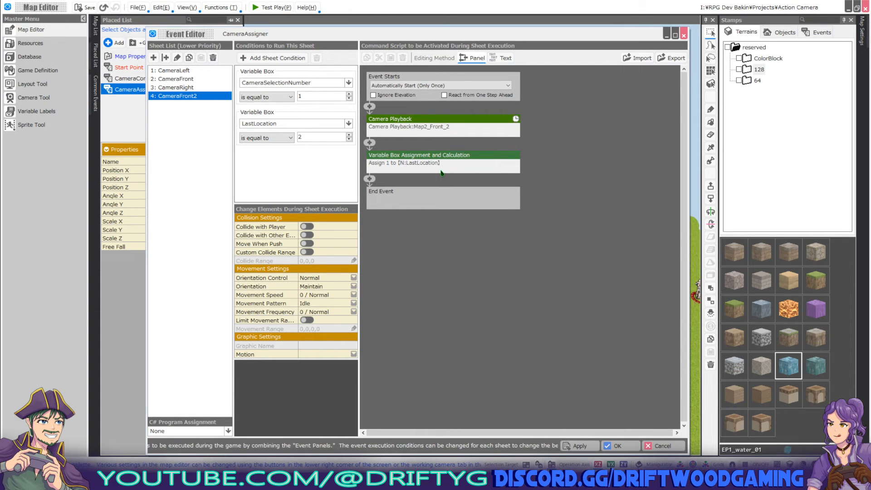
Confirm the CameraAssigner editor with OK, save, hide the Placed List and pan left.
left_click(619, 448)
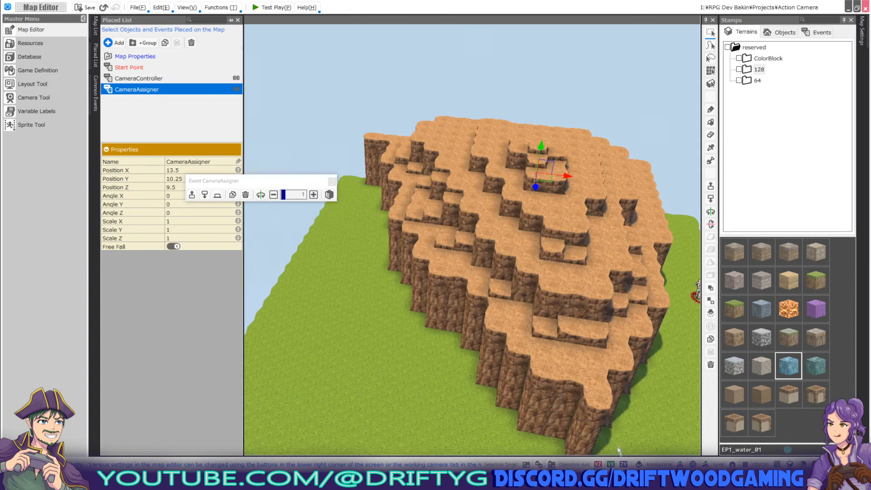
left_click(90, 8)
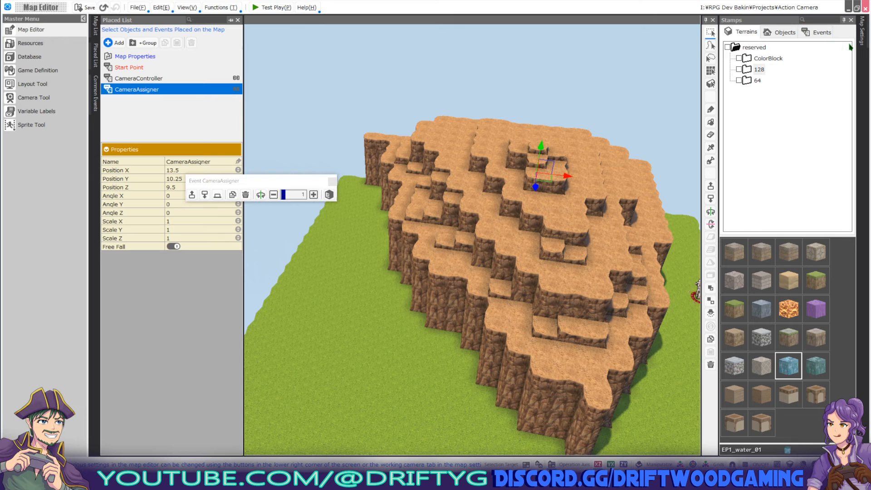
left_click(863, 30)
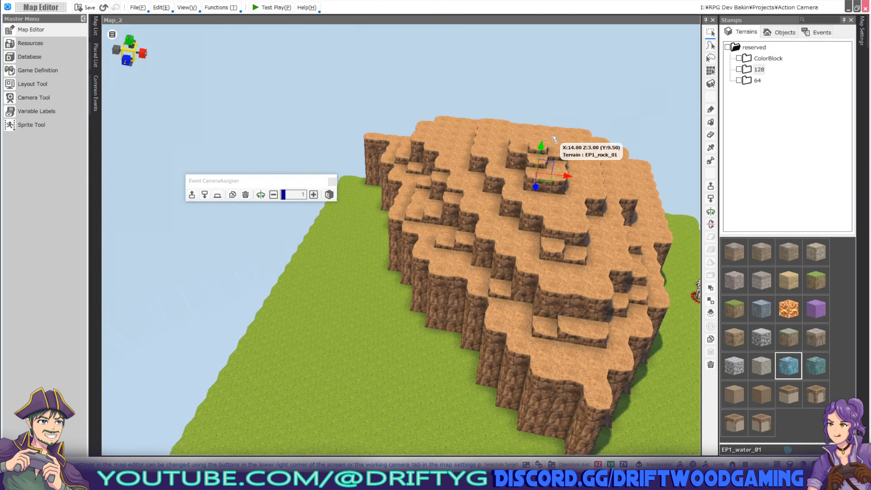
right_click_drag(599, 182, 581, 177)
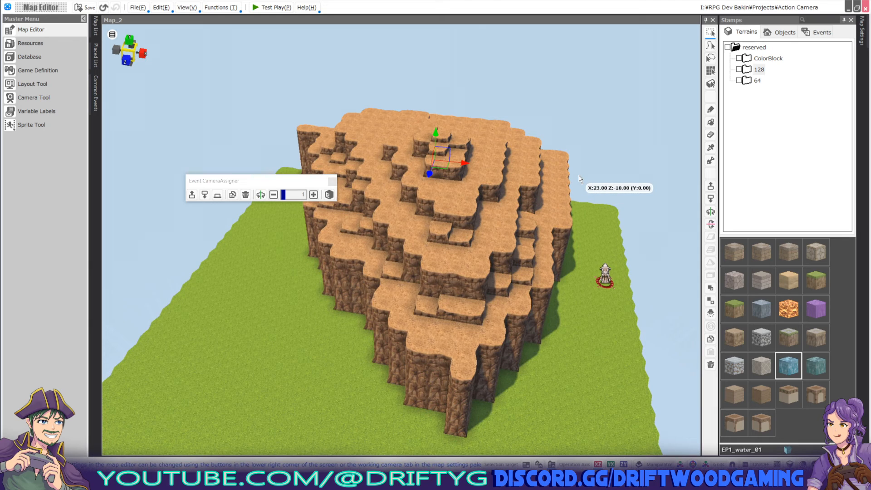